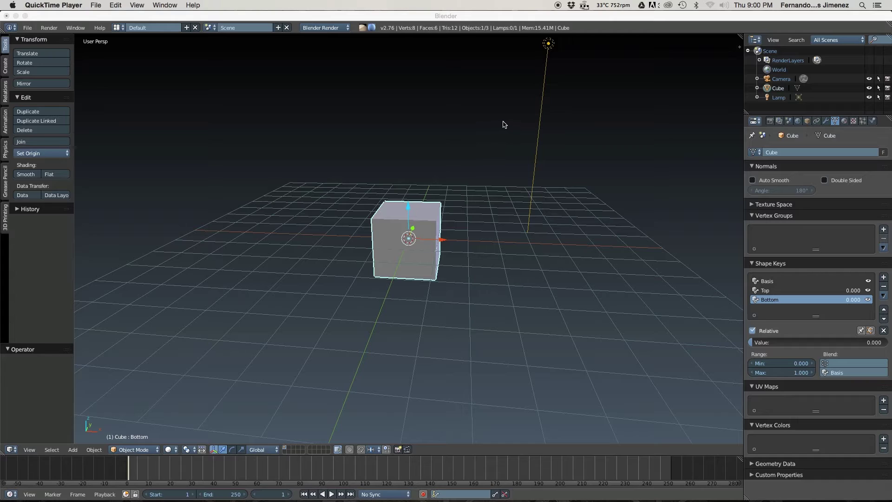
# Step: Preview the cube's Top shape key by varying its value and returning it to 0, and make the Bottom shape key active again
pyautogui.moveTo(478, 127); pyautogui.dragTo(462, 154, button='middle')
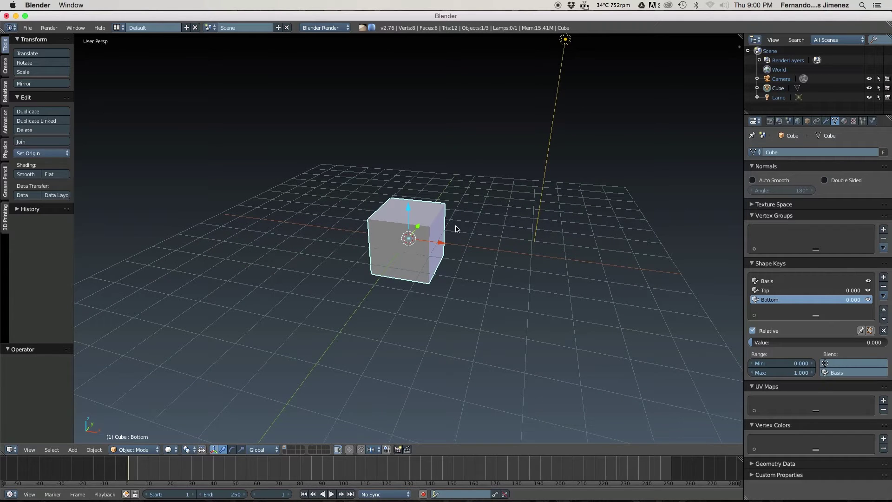
pyautogui.click(770, 291)
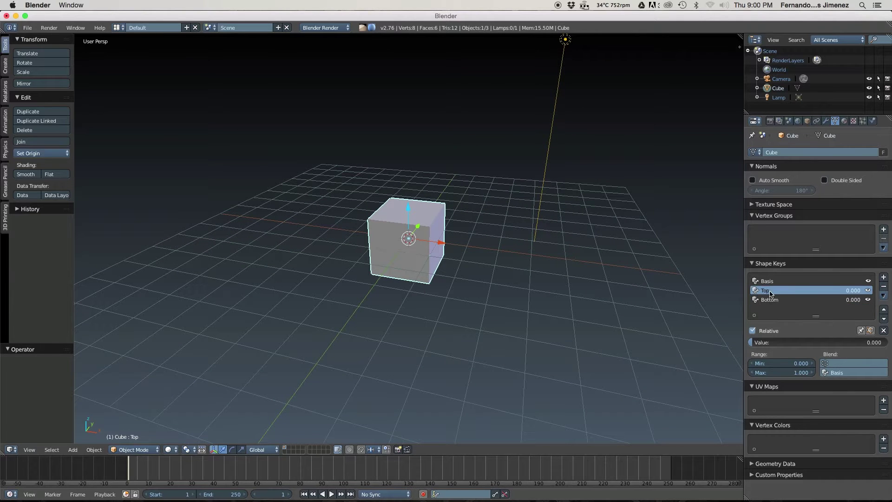
pyautogui.moveTo(766, 345)
pyautogui.mouseDown()
pyautogui.moveTo(876, 344)
pyautogui.moveTo(750, 342)
pyautogui.moveTo(882, 342)
pyautogui.moveTo(751, 343)
pyautogui.mouseUp()
pyautogui.click(772, 300)
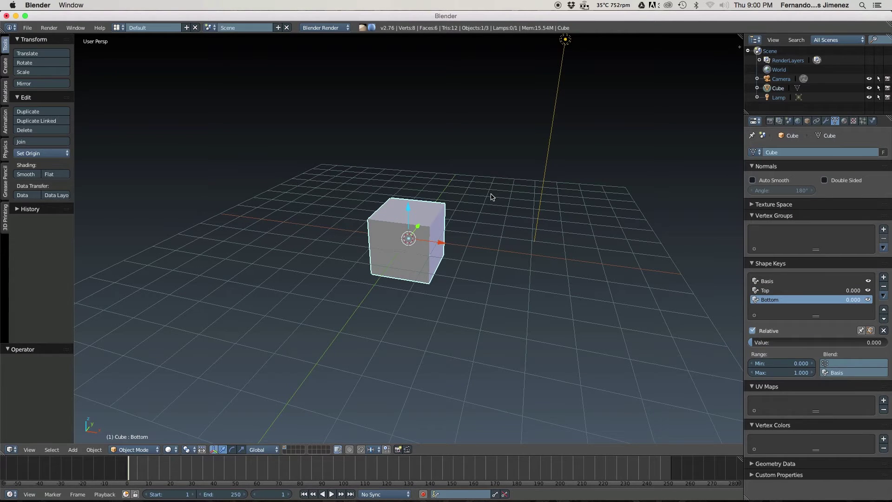
pyautogui.moveTo(493, 197); pyautogui.dragTo(501, 188, button='middle')
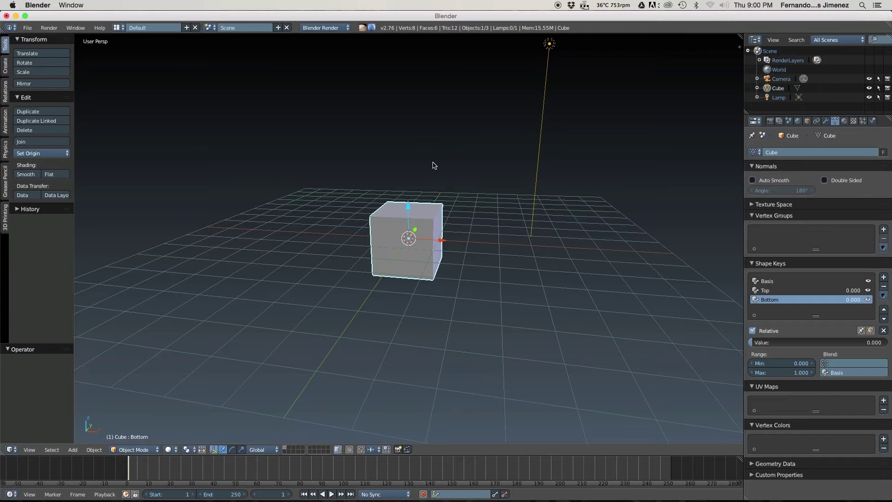
pyautogui.hotkey('shift', 'a')
pyautogui.moveTo(440, 175)
pyautogui.scroll(-5, 561, 201)
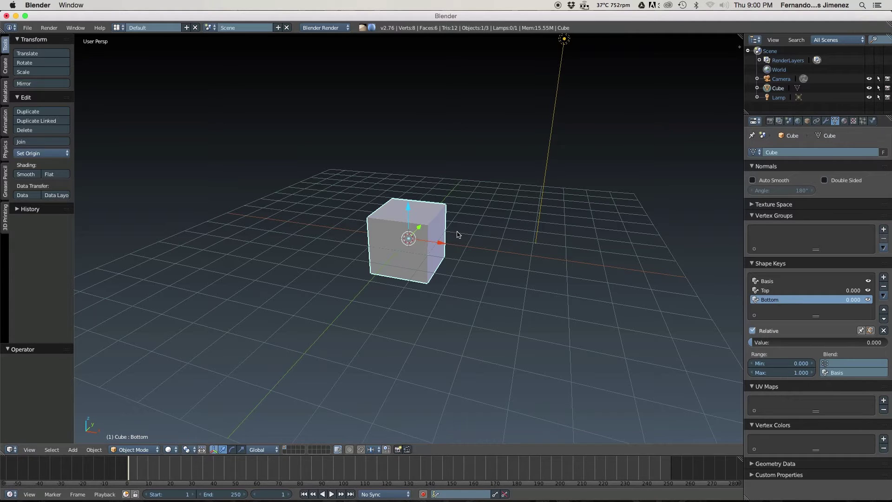
# Step: Select only the cube, make its Top shape key active and add a Shapekey Slider Driver armature
pyautogui.press('a')
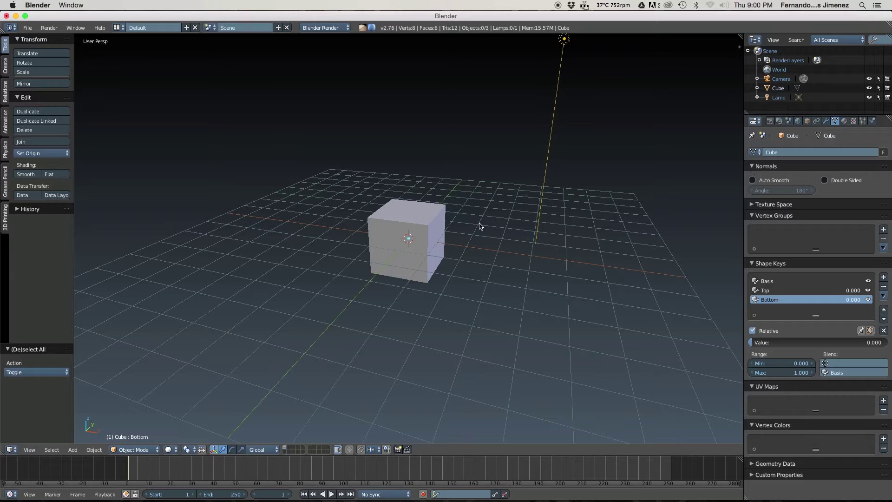
pyautogui.rightClick(439, 227)
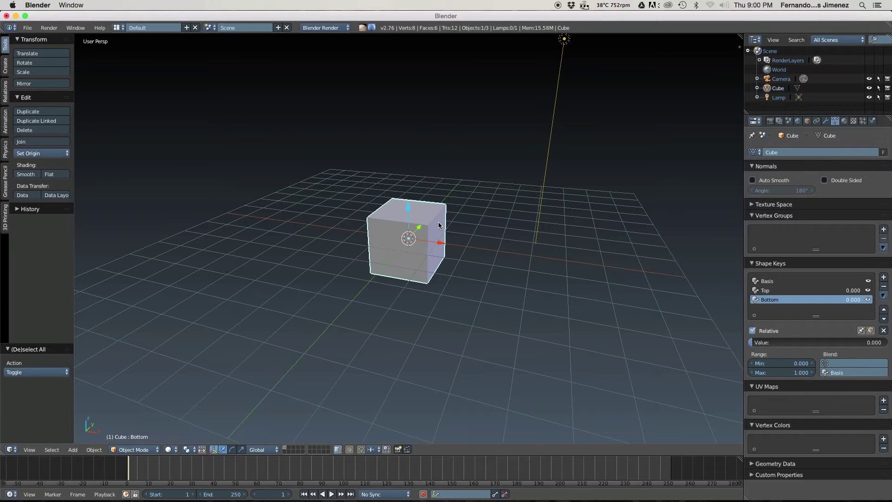
pyautogui.click(772, 290)
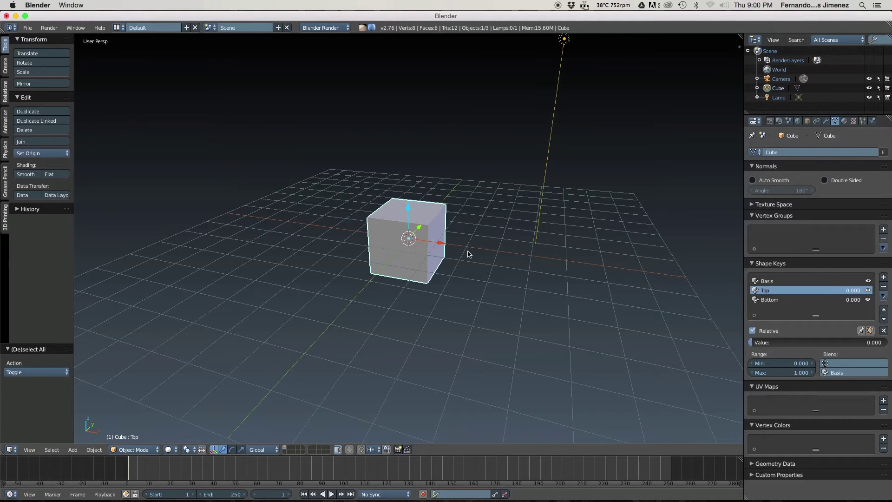
pyautogui.hotkey('shift', 'a')
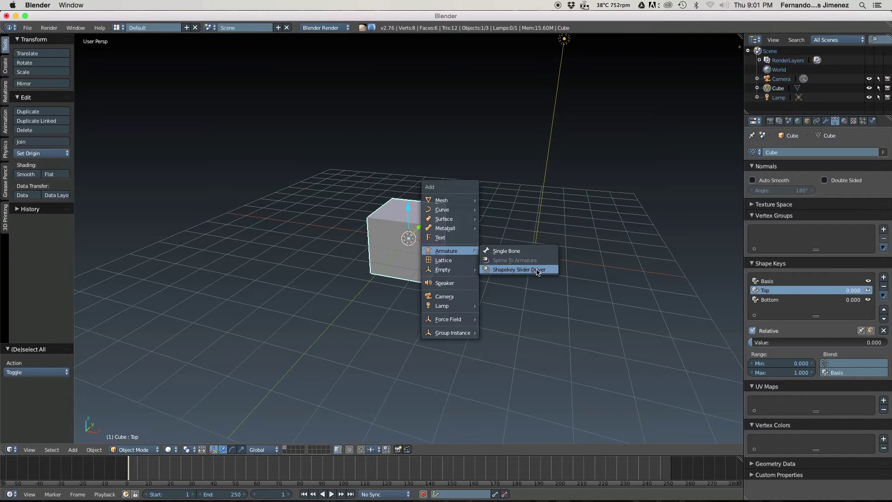
pyautogui.click(537, 270)
# Step: Move the new slider control about 2.38 units along X so it stands beside the cube
pyautogui.scroll(5, 455, 258)
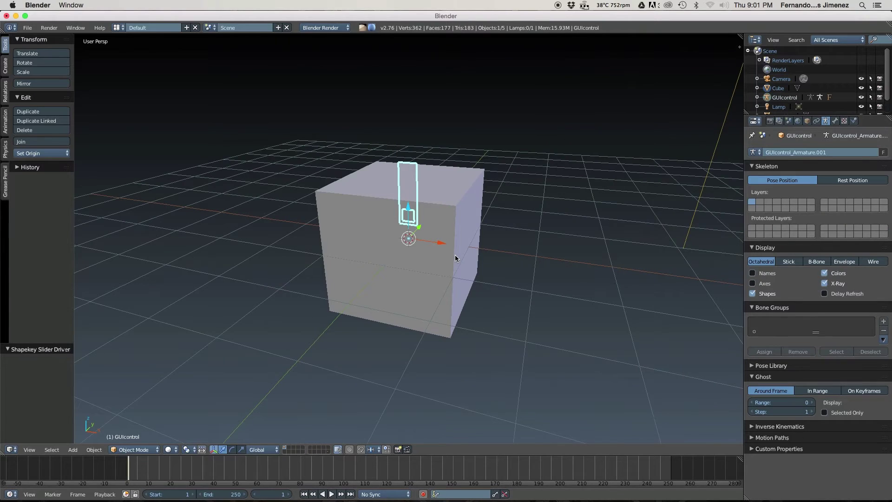
pyautogui.scroll(-2, 456, 258)
pyautogui.moveTo(442, 244); pyautogui.dragTo(569, 259)
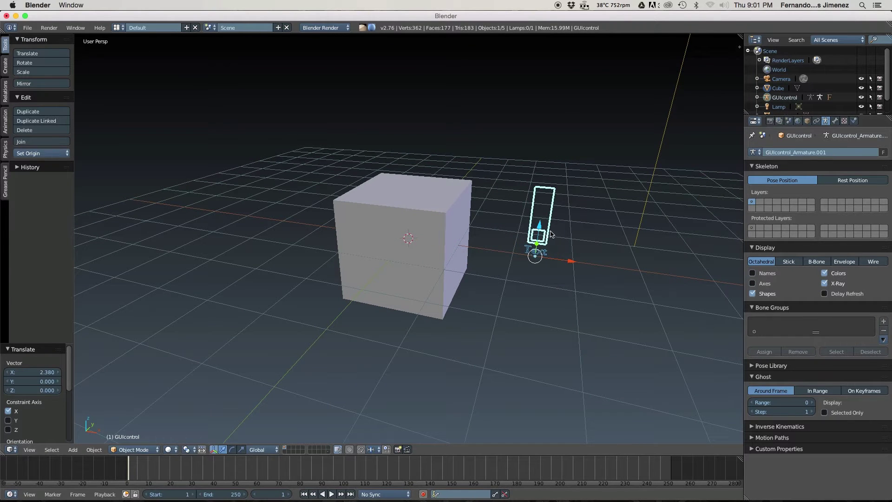
# Step: Test the slider control in Pose Mode by raising its Slider bone to the upper end of the frame
pyautogui.moveTo(552, 233); pyautogui.dragTo(543, 181, button='middle')
pyautogui.press('KP_Decimal')
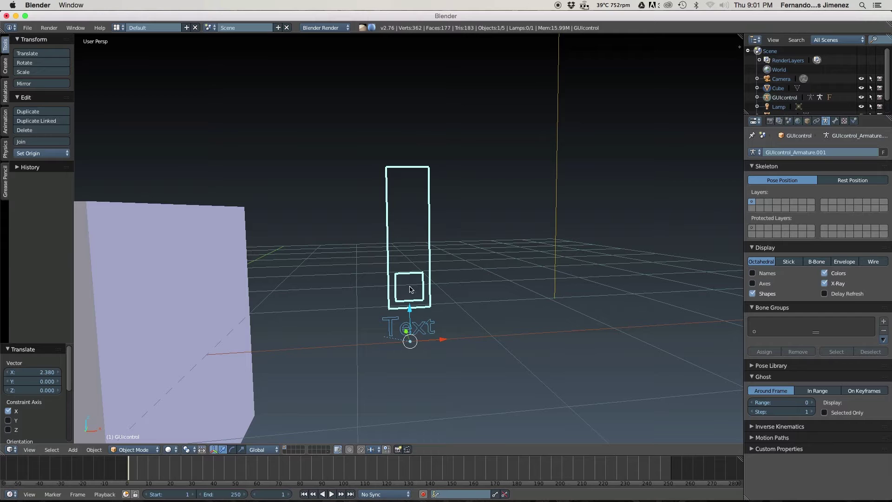
pyautogui.press('Tab')
pyautogui.click(410, 308)
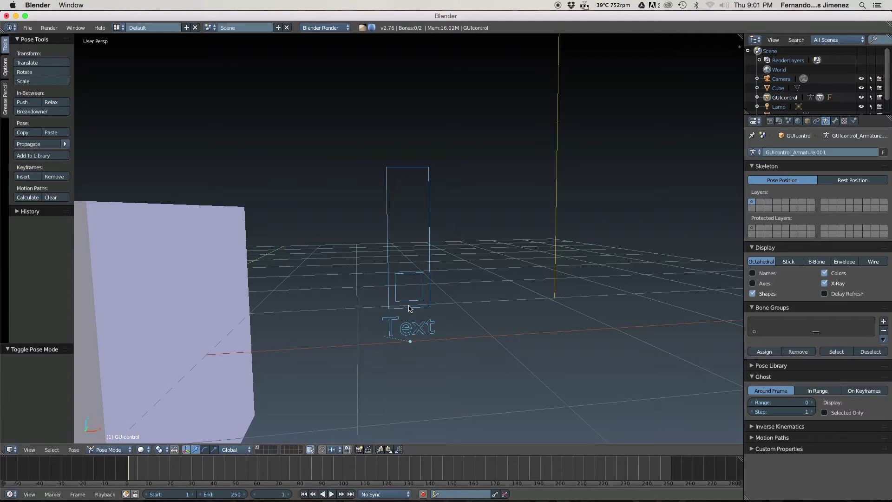
pyautogui.rightClick(415, 278)
pyautogui.moveTo(417, 278); pyautogui.dragTo(409, 274, button='middle')
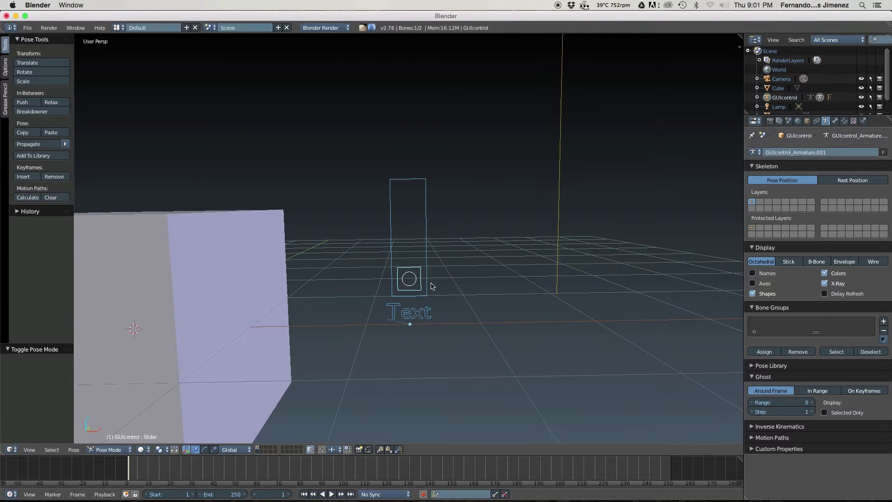
pyautogui.press('g')
pyautogui.click(432, 193)
pyautogui.scroll(-3, 433, 198)
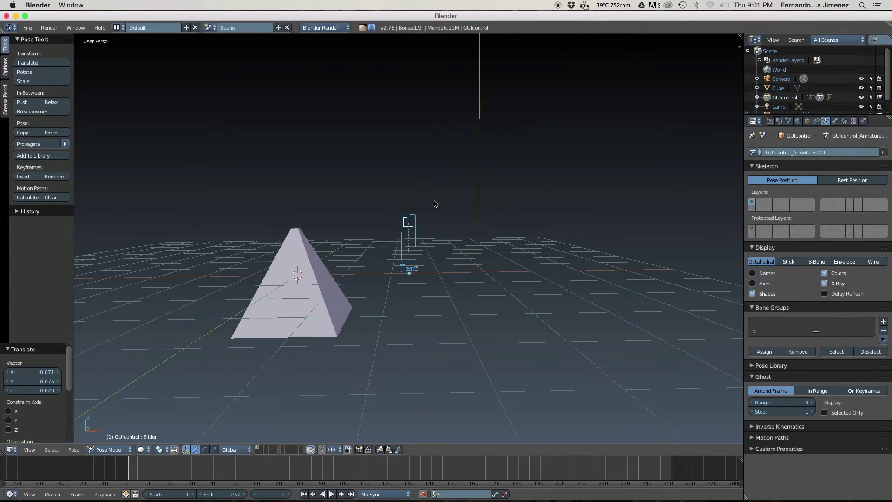
# Step: Move the Slider bone down and back up in its frame, and check the cube's Top shape key value
pyautogui.moveTo(435, 201)
pyautogui.mouseDown(button='middle')
pyautogui.moveTo(431, 230)
pyautogui.moveTo(432, 209)
pyautogui.mouseUp(button='middle')
pyautogui.press('g')
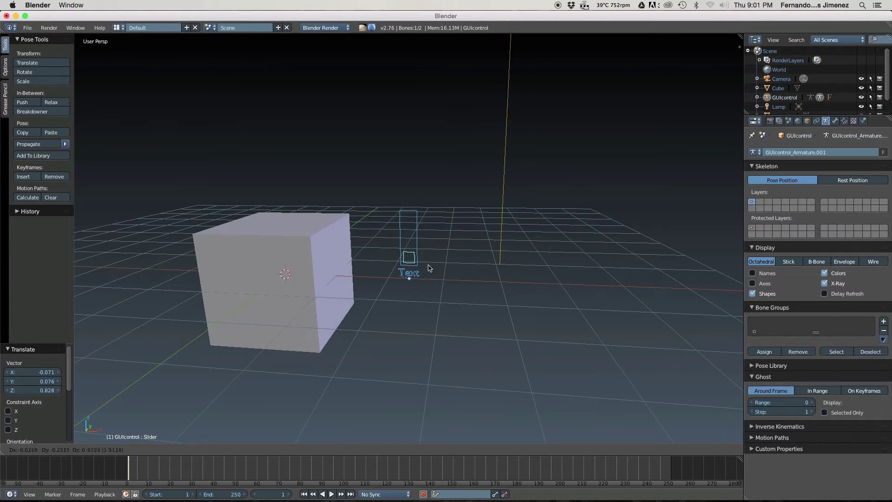
pyautogui.click(426, 194)
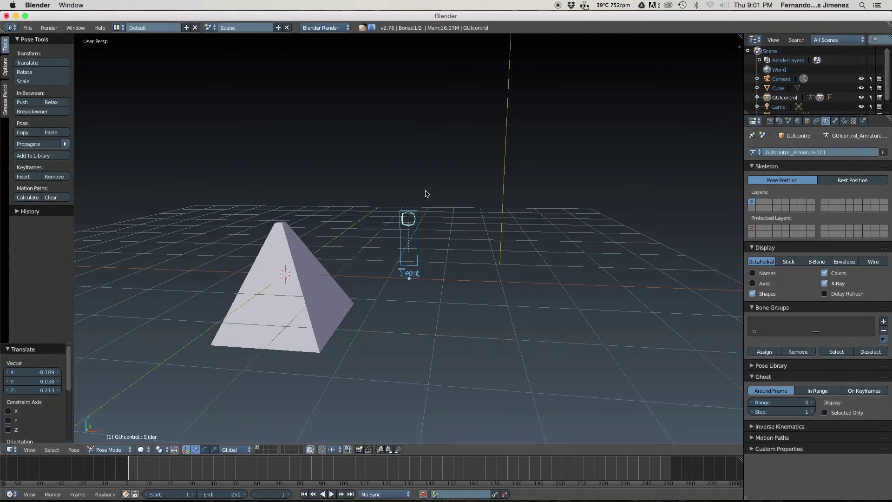
pyautogui.rightClick(314, 282)
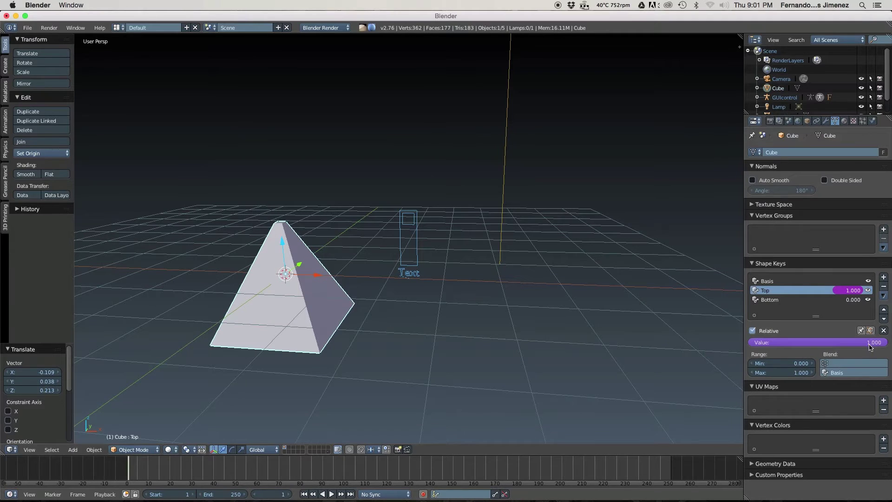
# Step: Lower the Slider bone to the bottom of its frame and check the cube's Top shape key value again
pyautogui.rightClick(405, 225)
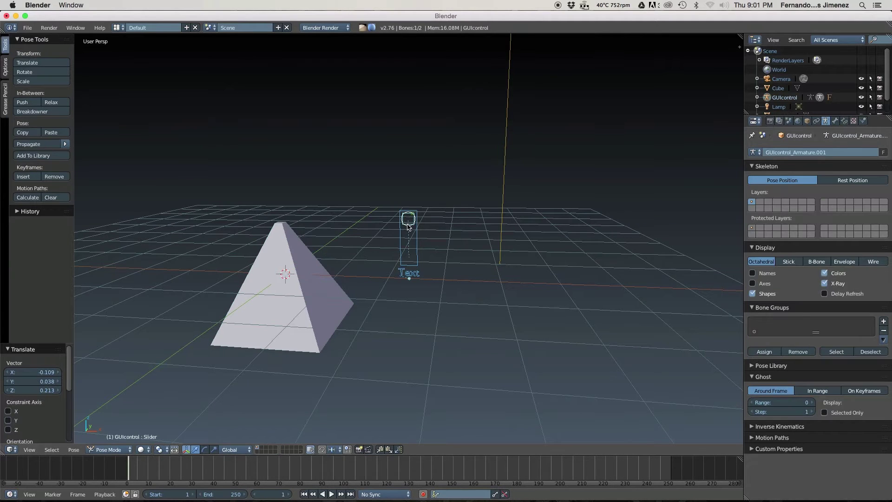
pyautogui.press('g')
pyautogui.click(408, 266)
pyautogui.rightClick(279, 297)
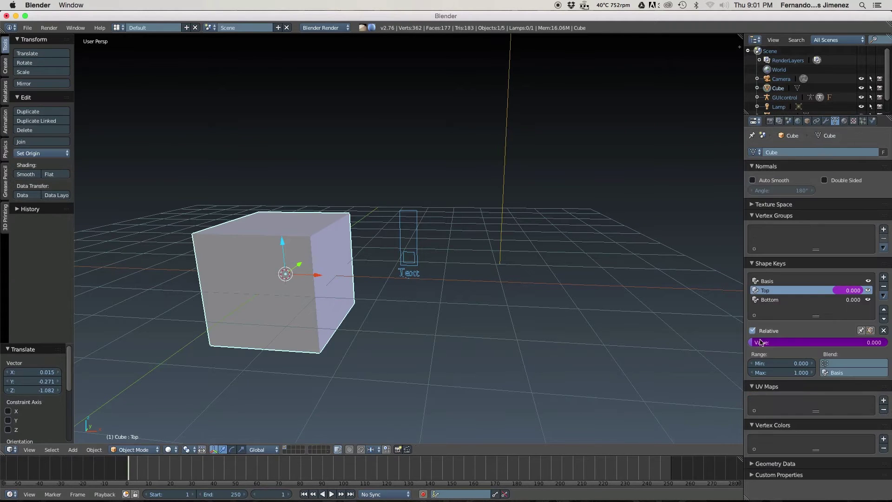
# Step: Open the text label below the slider for editing and clear its placeholder text
pyautogui.scroll(2, 424, 266)
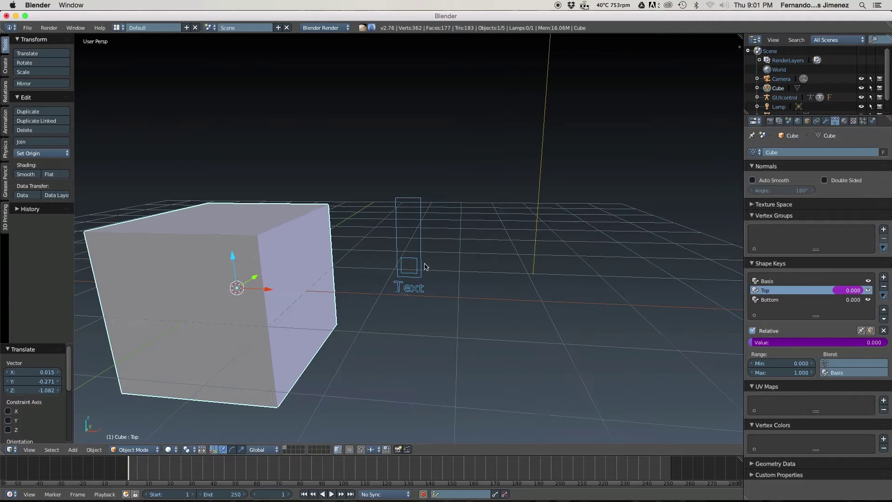
pyautogui.rightClick(410, 300)
pyautogui.press('KP_Decimal')
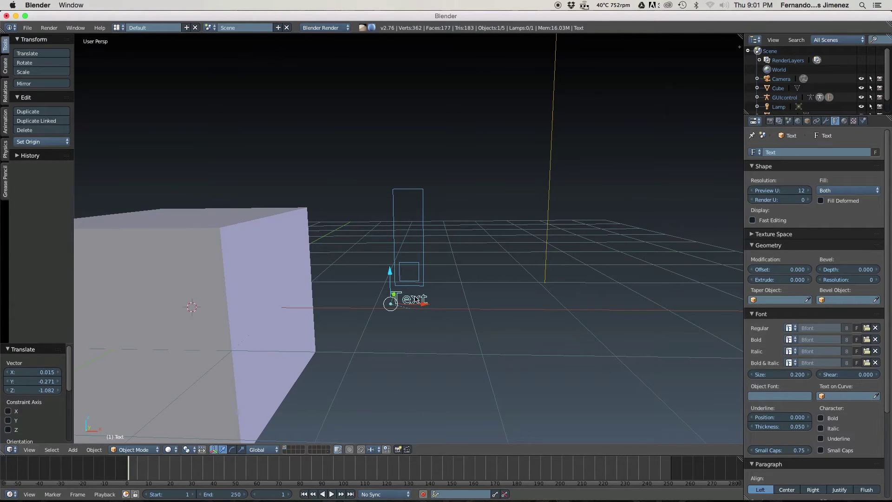
pyautogui.press('Tab')
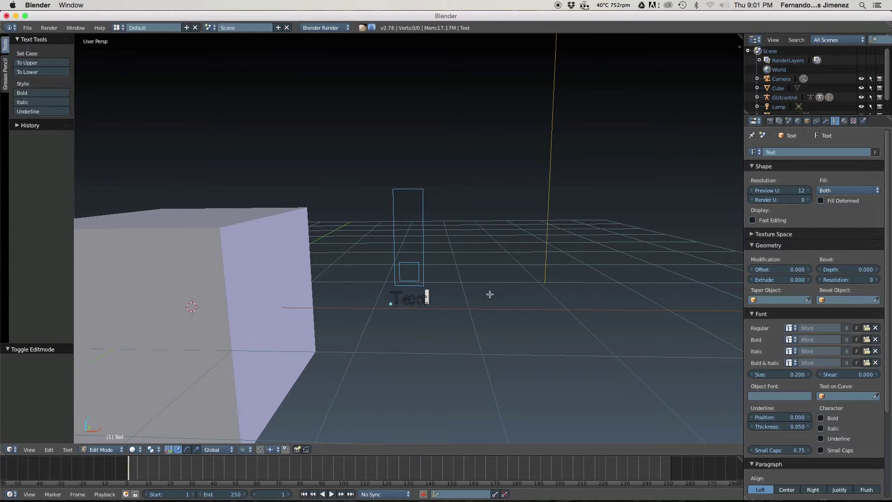
pyautogui.press('BackSpace')
pyautogui.press('BackSpace')
pyautogui.press('BackSpace')
pyautogui.press('BackSpace')
pyautogui.write('S')
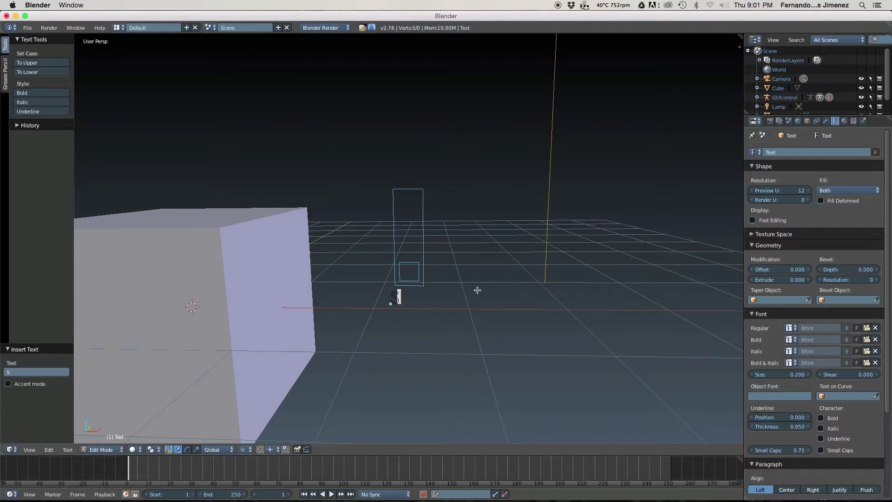
pyautogui.write('hape 1')
pyautogui.press('BackSpace')
pyautogui.press('BackSpace')
pyautogui.press('BackSpace')
pyautogui.press('BackSpace')
pyautogui.press('BackSpace')
pyautogui.press('BackSpace')
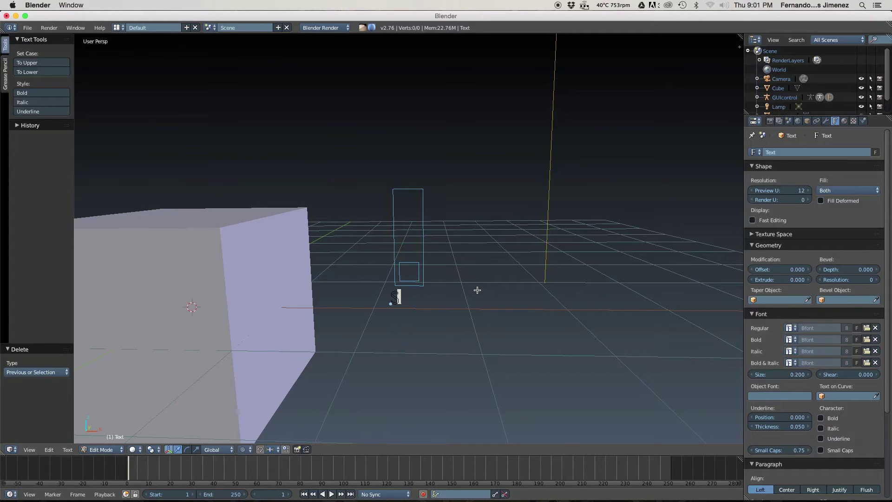
pyautogui.press('BackSpace')
# Step: Enter "Top" as the slider's label text and finish editing it
pyautogui.write('Top')
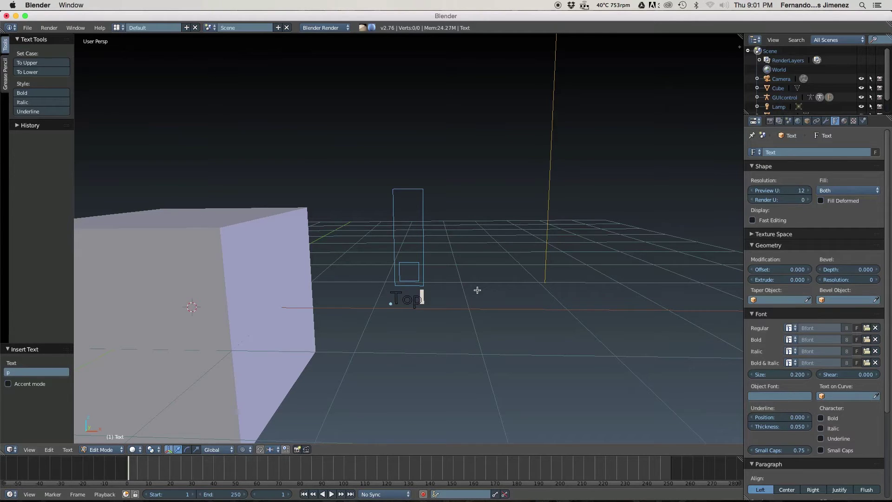
pyautogui.press('Tab')
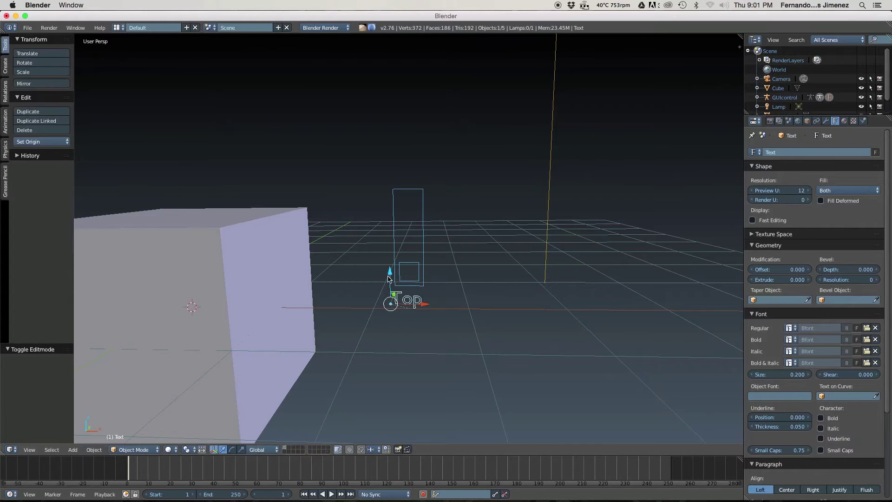
# Step: Return the slider armature to Object Mode and move the whole control up about 1.18 units along Z
pyautogui.rightClick(422, 213)
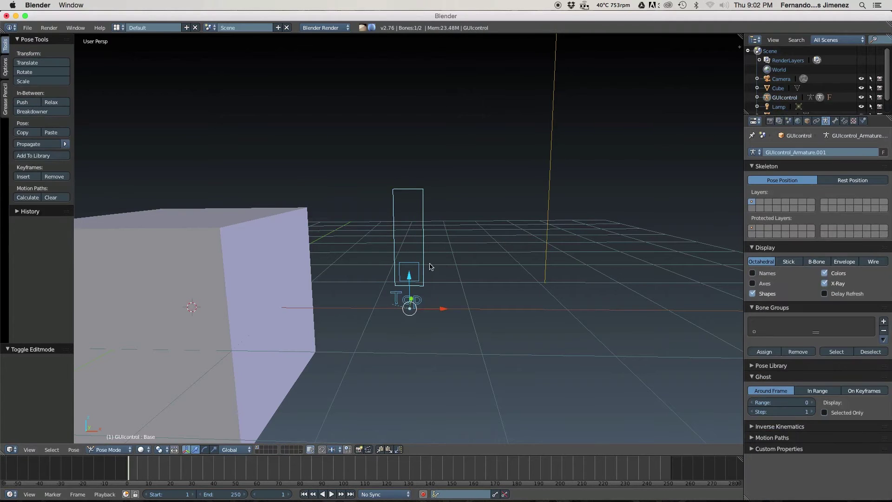
pyautogui.press('Tab')
pyautogui.click(367, 269)
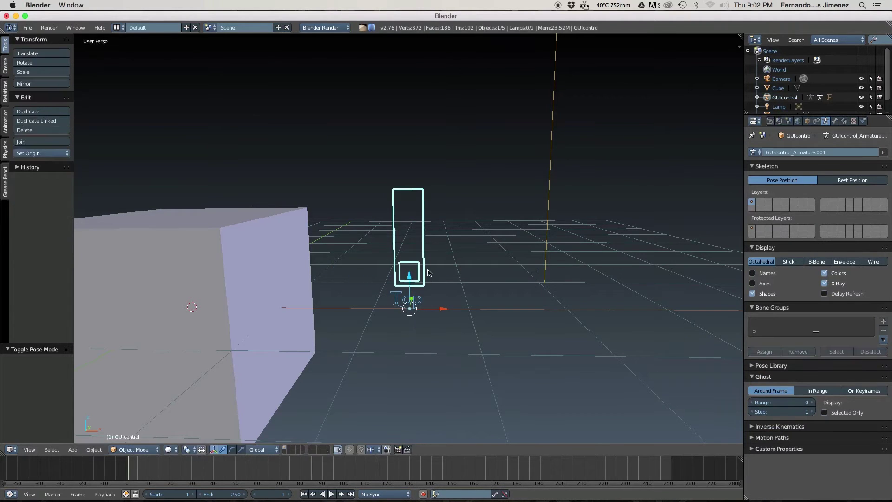
pyautogui.moveTo(409, 277); pyautogui.dragTo(423, 167)
pyautogui.scroll(-3, 423, 167)
pyautogui.moveTo(441, 162)
pyautogui.mouseDown(button='middle')
pyautogui.moveTo(430, 175)
pyautogui.moveTo(446, 161)
pyautogui.moveTo(444, 174)
pyautogui.moveTo(361, 186)
pyautogui.moveTo(448, 163)
pyautogui.mouseUp(button='middle')
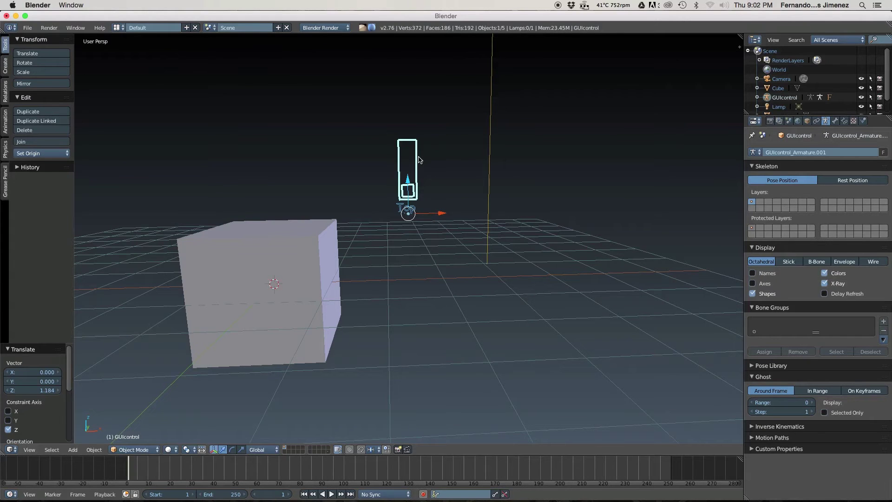
# Step: Add a plane mesh at the cube's centre and scale it uniformly by about 1.78
pyautogui.moveTo(503, 234); pyautogui.dragTo(466, 247, button='middle')
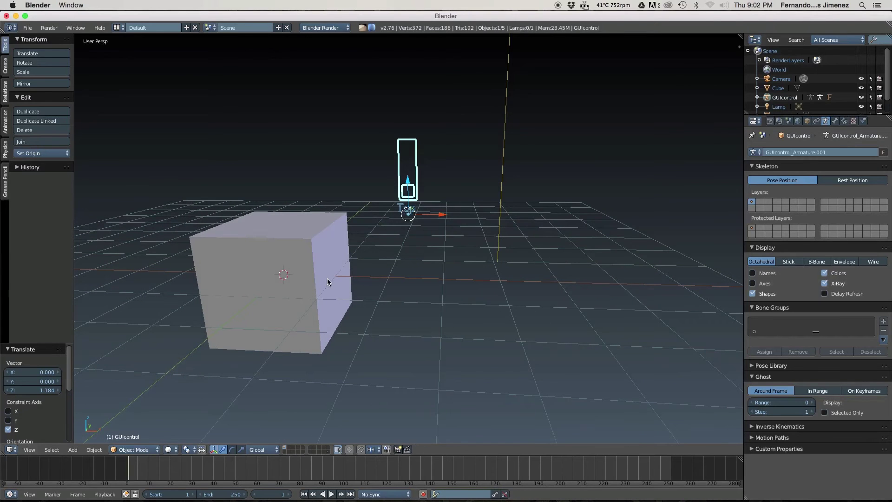
pyautogui.hotkey('shift', 'a')
pyautogui.moveTo(328, 279)
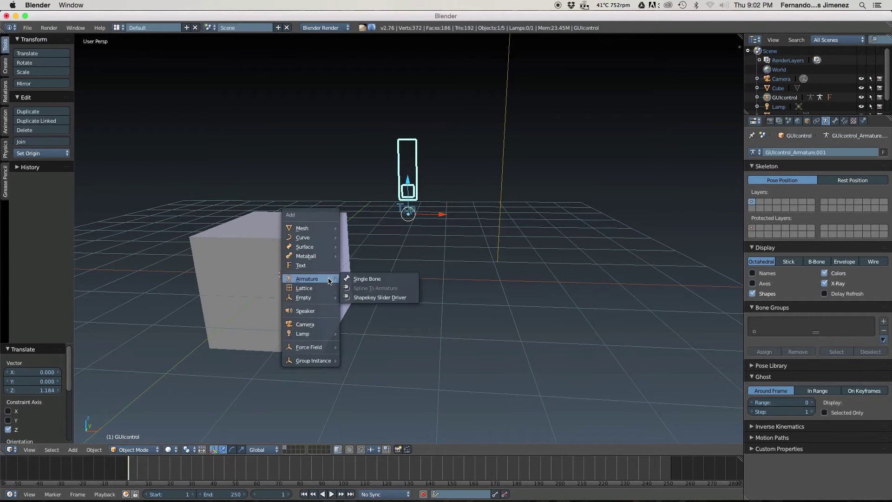
pyautogui.moveTo(307, 228)
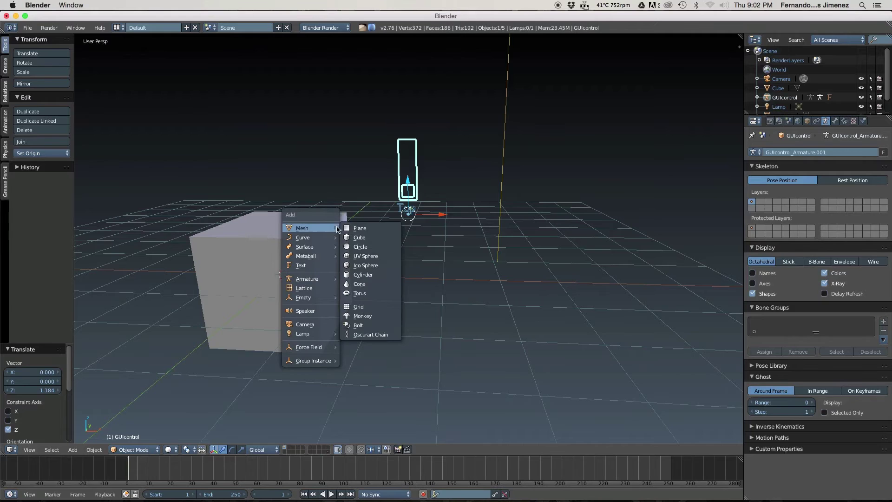
pyautogui.click(363, 229)
pyautogui.press('s')
pyautogui.click(371, 289)
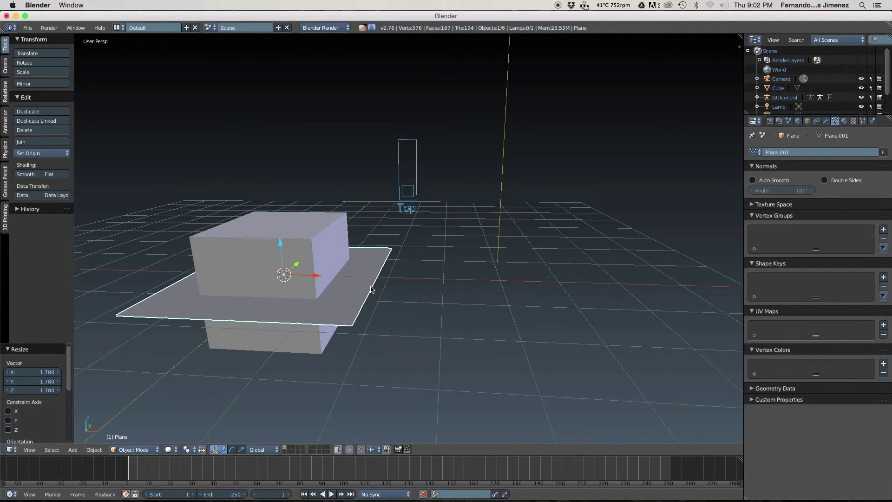
pyautogui.press('Tab')
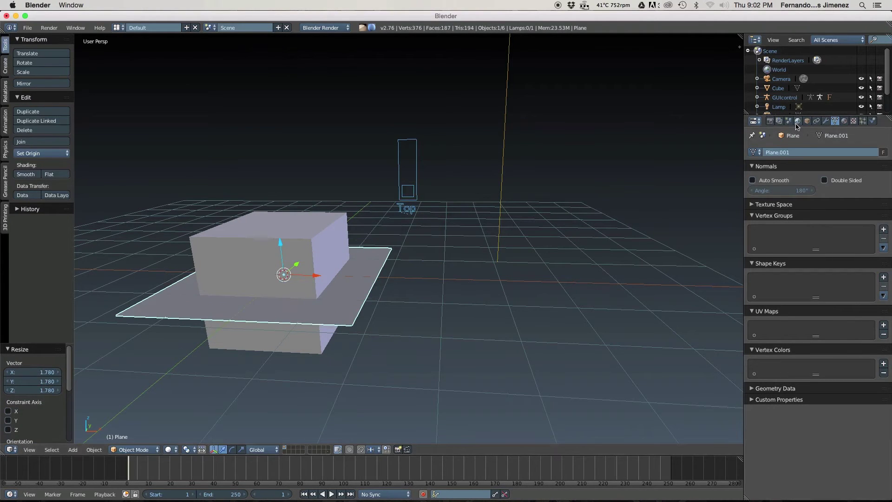
# Step: Set the plane's maximum draw type to Wire so it displays only as an outline
pyautogui.click(806, 121)
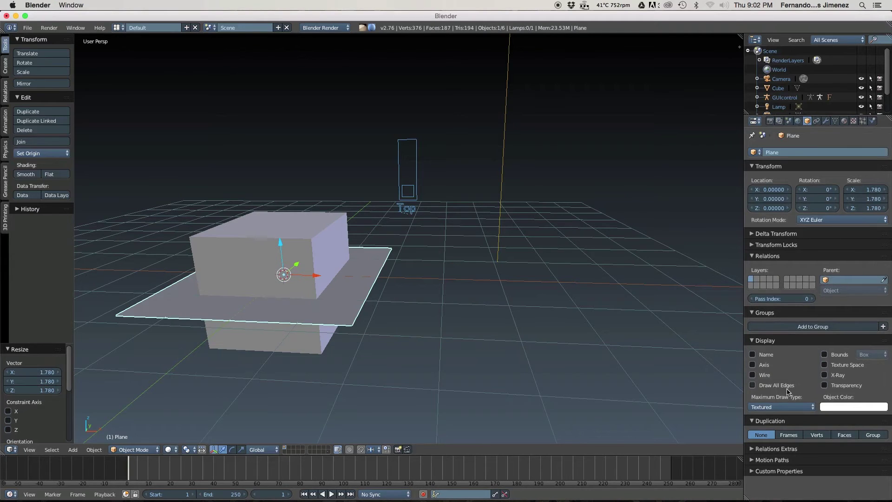
pyautogui.click(785, 407)
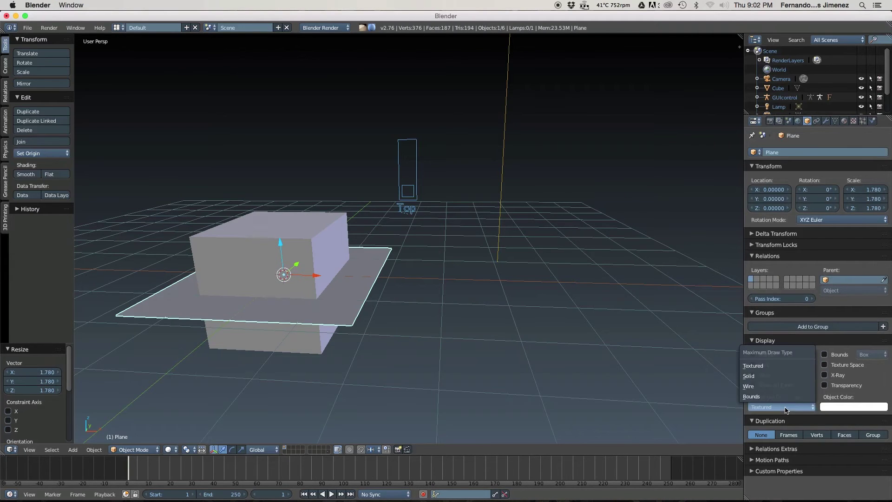
pyautogui.click(769, 388)
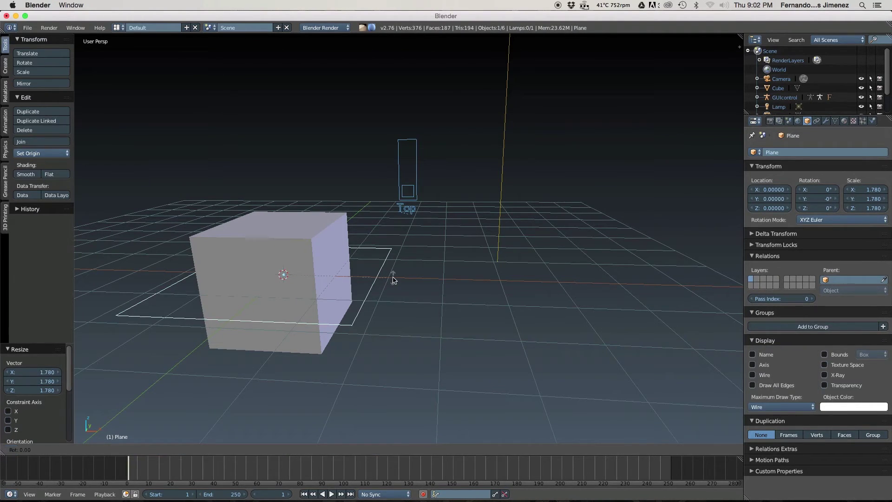
# Step: Rotate the plane 90° about X and move it around the slider, to about X 3.58 and Z 1.23
pyautogui.write('rx90')
pyautogui.press('Return')
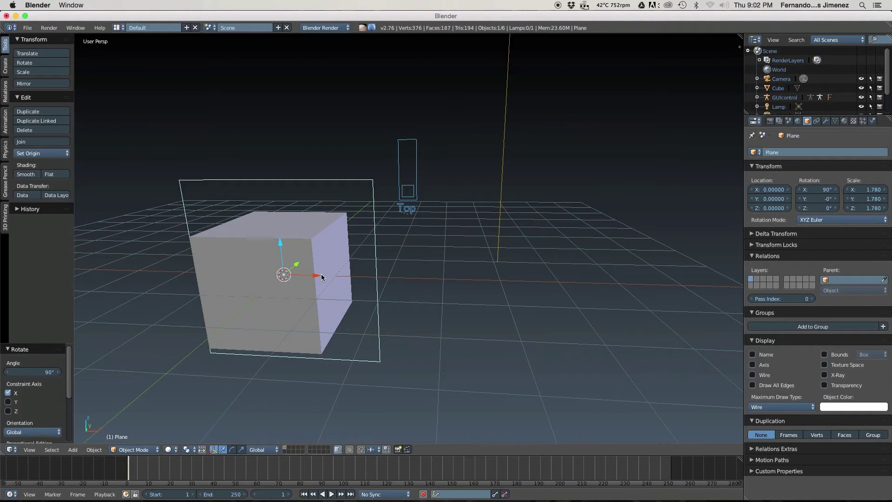
pyautogui.moveTo(321, 278); pyautogui.dragTo(476, 180)
pyautogui.moveTo(496, 212); pyautogui.dragTo(507, 213)
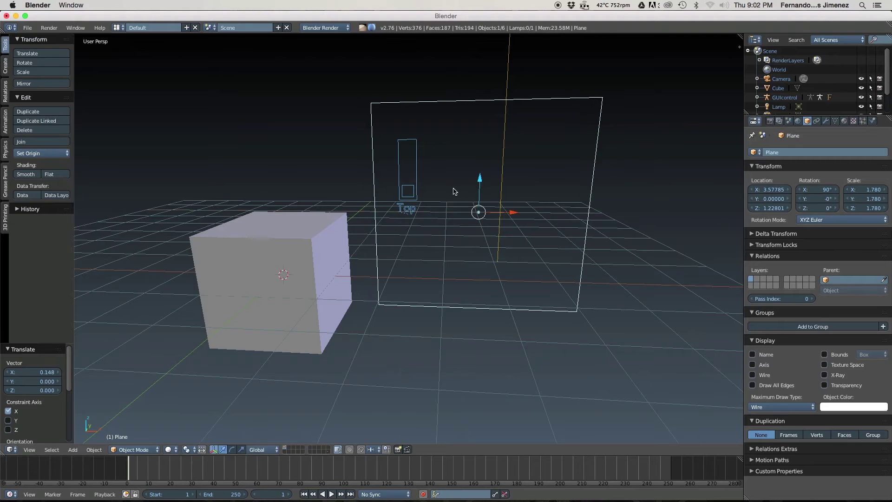
# Step: Parent the slider armature to the wire plane as Object, and move the plane about 0.45 along X
pyautogui.rightClick(418, 169)
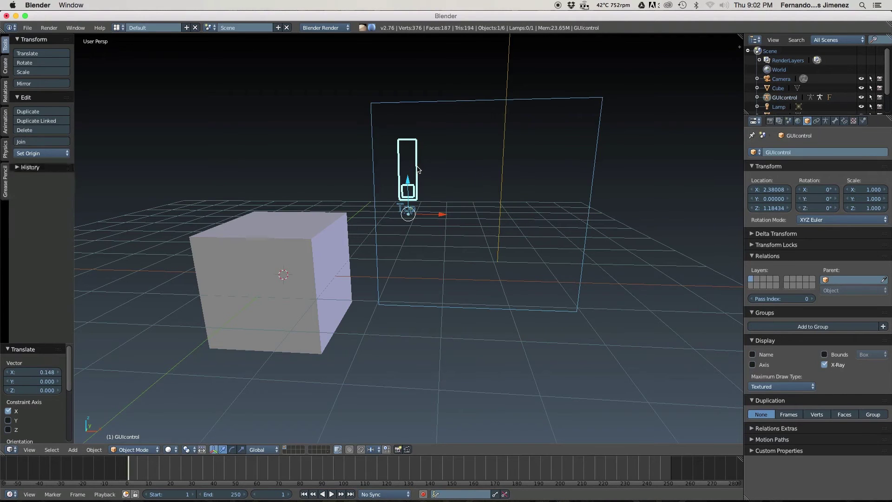
pyautogui.rightClick(428, 101)
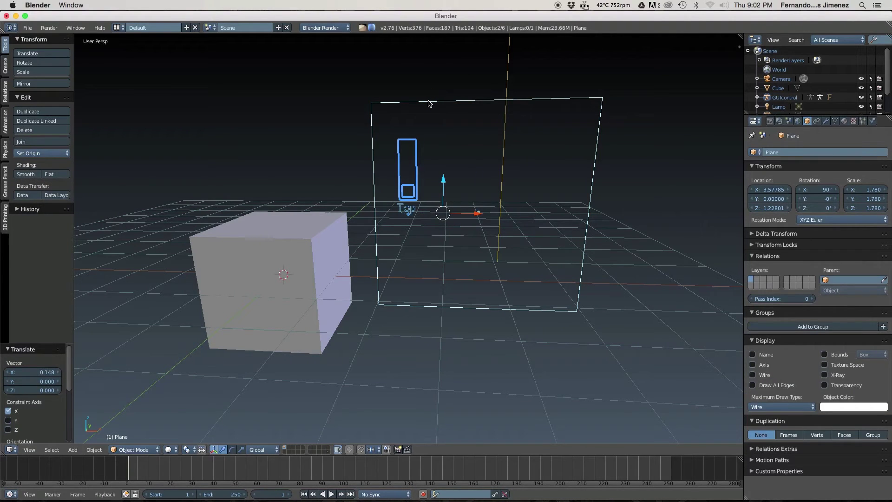
pyautogui.hotkey('ctrl', 'p')
pyautogui.click(428, 102)
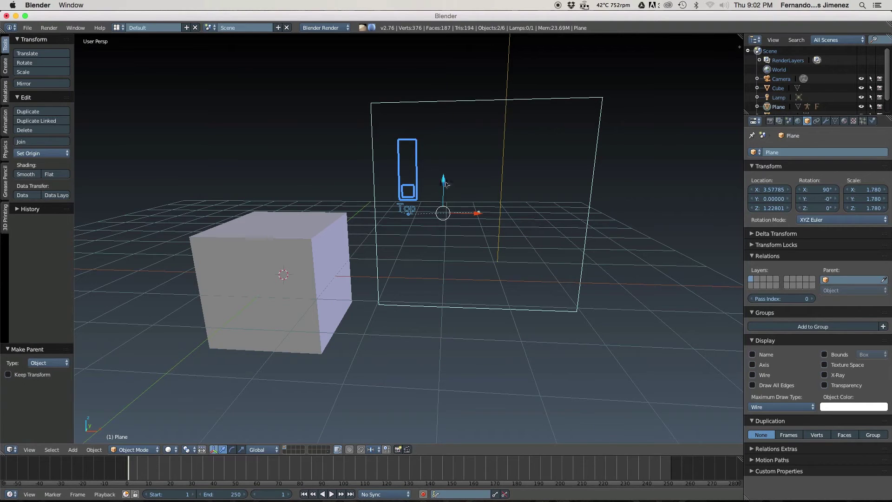
pyautogui.rightClick(460, 103)
pyautogui.moveTo(515, 213); pyautogui.dragTo(545, 213)
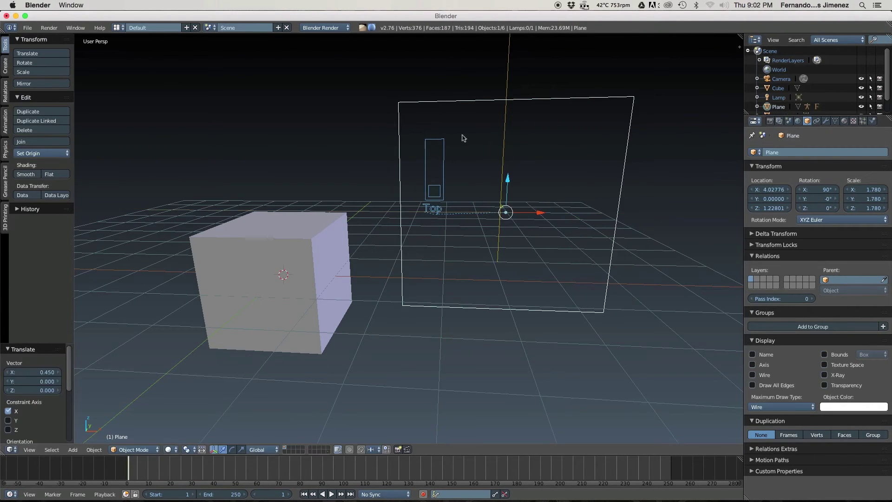
# Step: Parent the wire plane to the cube as Object, and move both about 0.3 along X
pyautogui.keyDown('shift'); pyautogui.rightClick(322, 251); pyautogui.keyUp('shift')
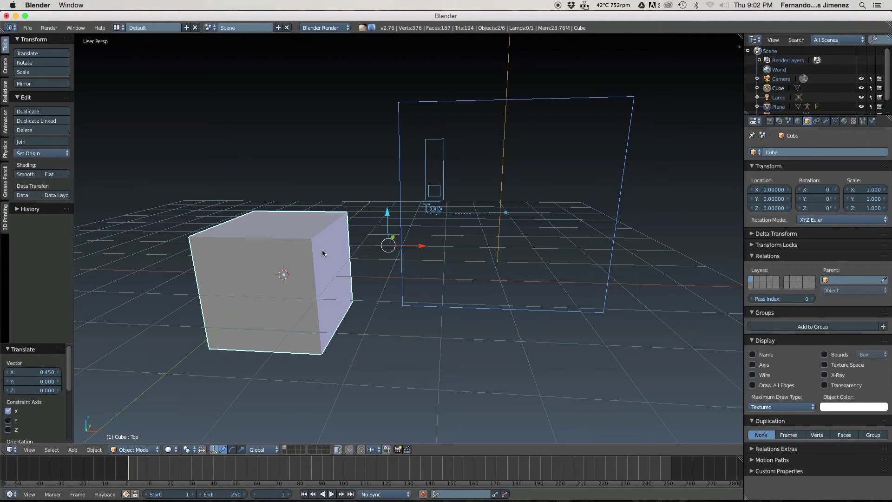
pyautogui.hotkey('ctrl', 'p')
pyautogui.click(321, 250)
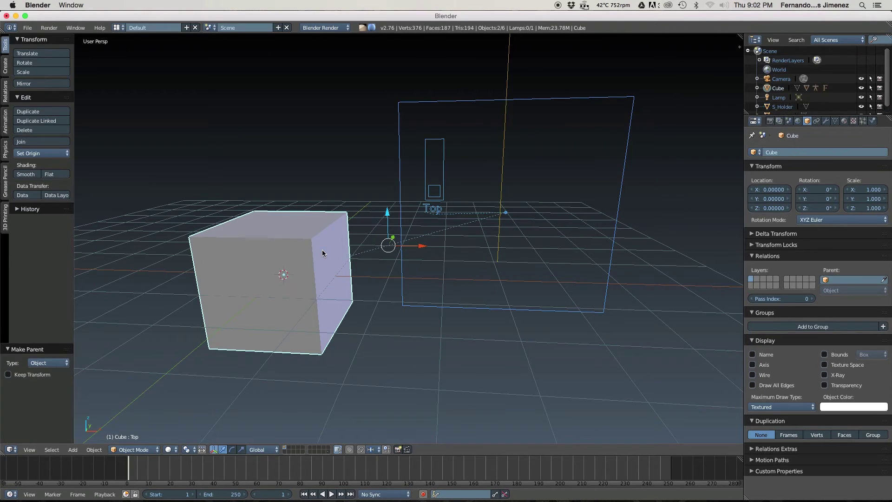
pyautogui.moveTo(417, 249); pyautogui.dragTo(444, 212)
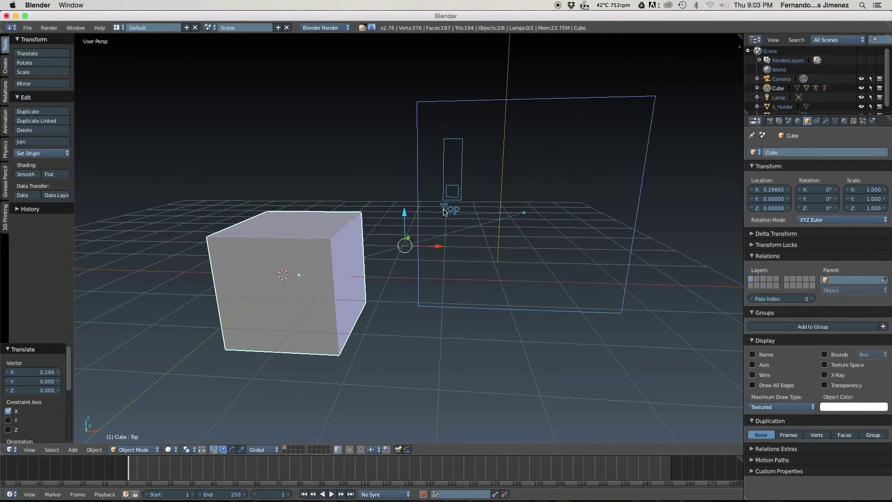
# Step: In Pose Mode, try the Top slider's handle by moving it up and back down to its start
pyautogui.rightClick(453, 190)
pyautogui.press('Tab')
pyautogui.click(455, 205)
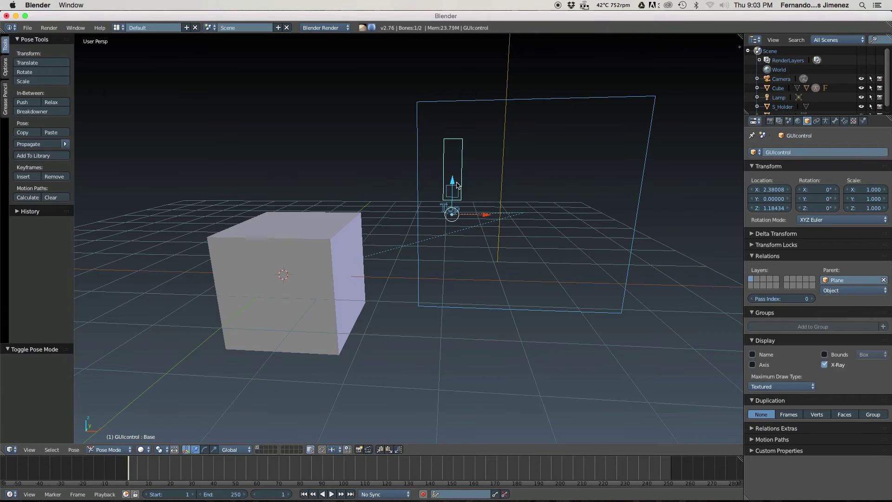
pyautogui.press('g')
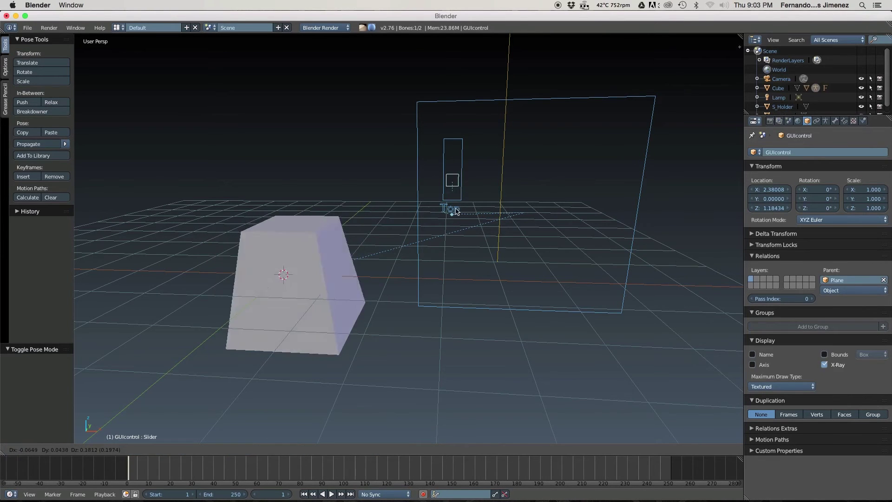
pyautogui.click(458, 210)
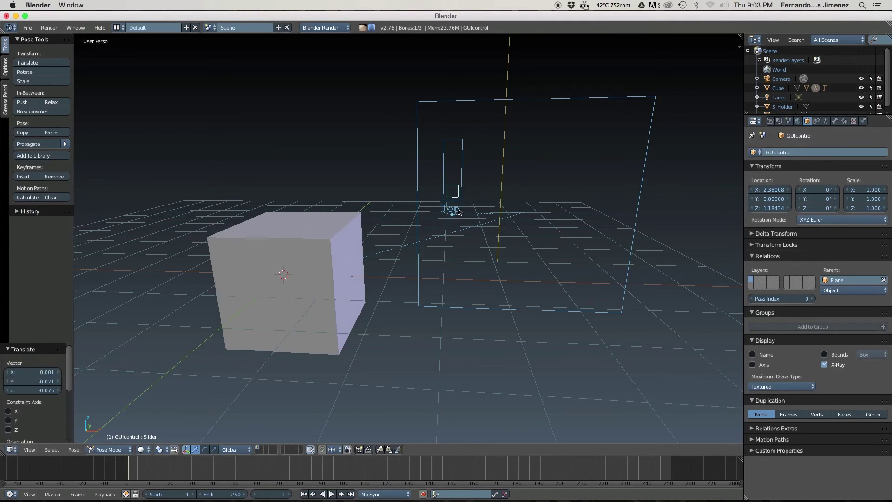
# Step: Select the cube and make its Bottom shape key the active one
pyautogui.rightClick(341, 250)
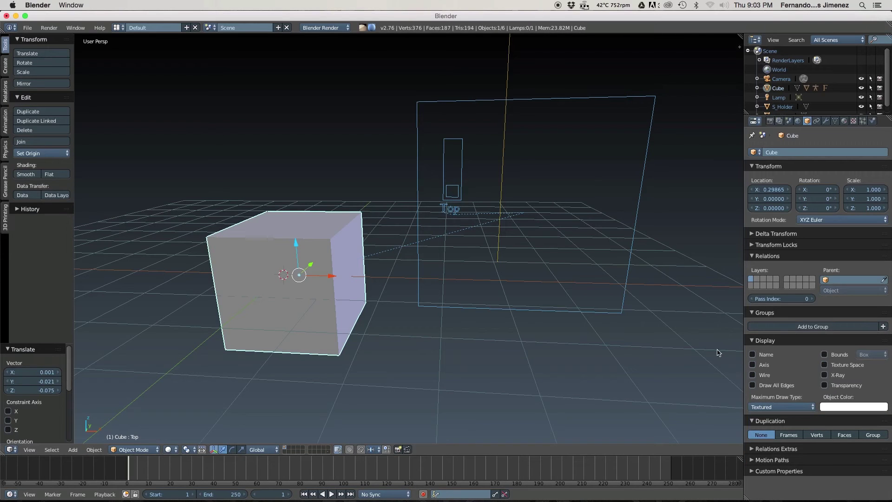
pyautogui.click(826, 122)
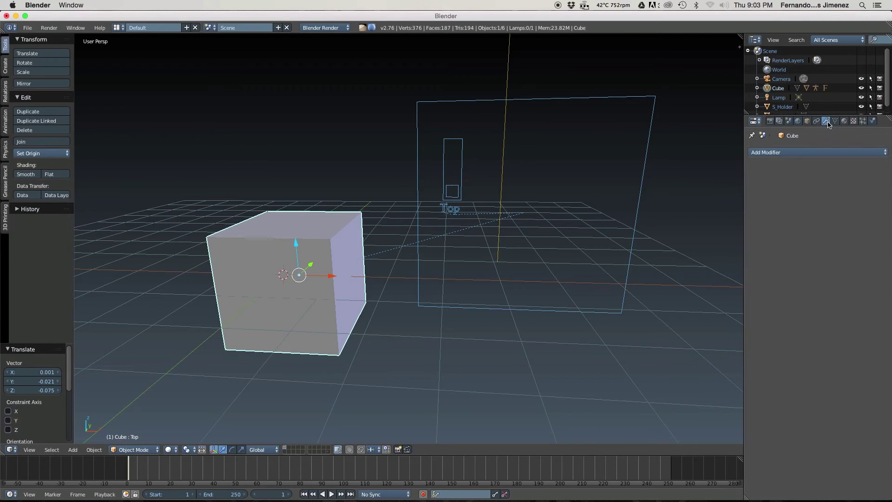
pyautogui.click(804, 152)
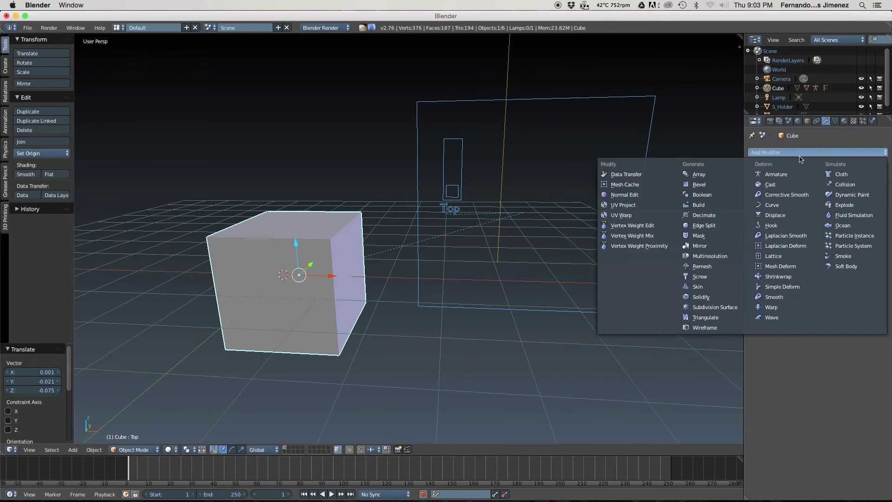
pyautogui.click(835, 121)
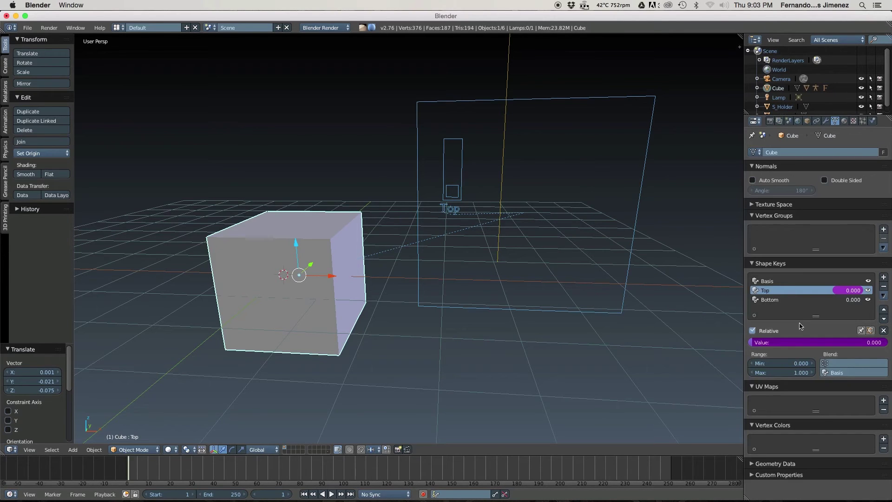
pyautogui.click(785, 300)
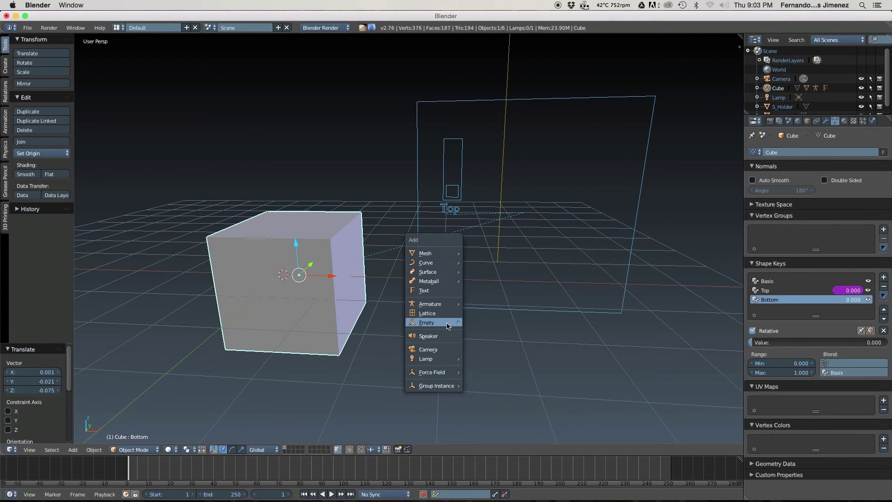
# Step: Add a Shapekey Slider Driver and place it beside the Top slider inside the plane, raised about 1.17 along Z
pyautogui.moveTo(451, 305)
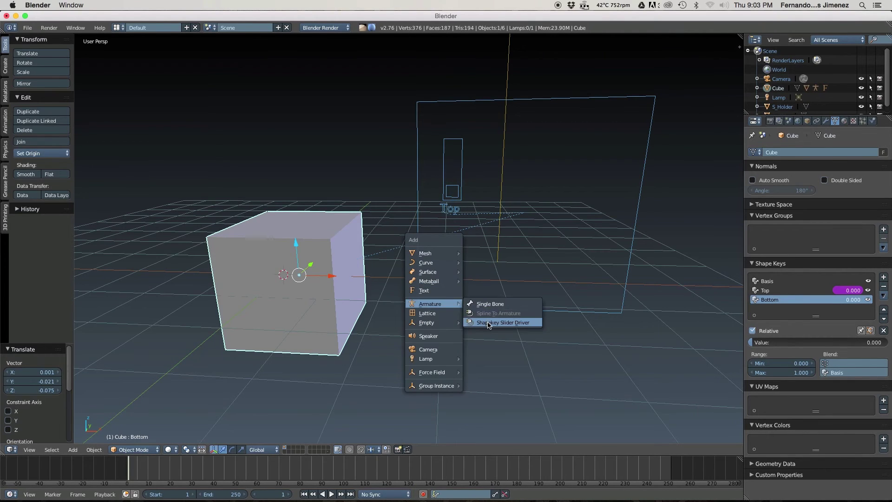
pyautogui.click(489, 323)
pyautogui.moveTo(321, 281); pyautogui.dragTo(512, 190)
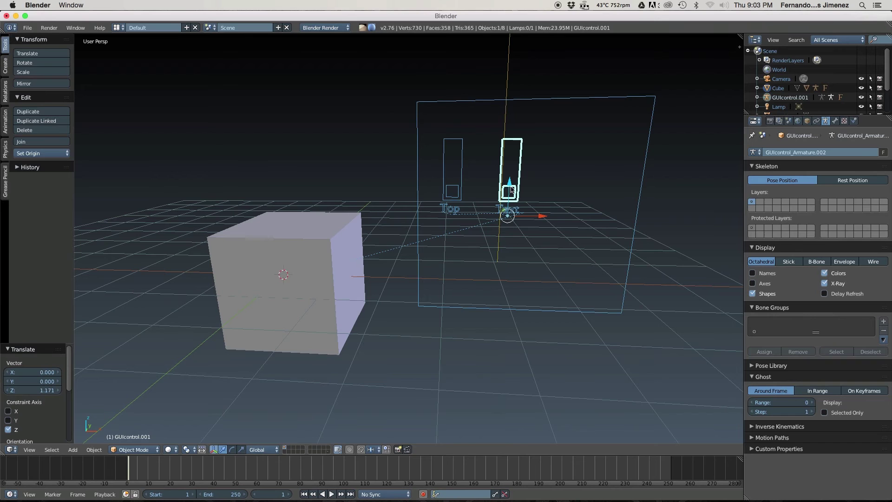
# Step: Parent the second slider armature to the wire plane as Object
pyautogui.keyDown('shift'); pyautogui.rightClick(533, 99); pyautogui.keyUp('shift')
pyautogui.hotkey('ctrl', 'p')
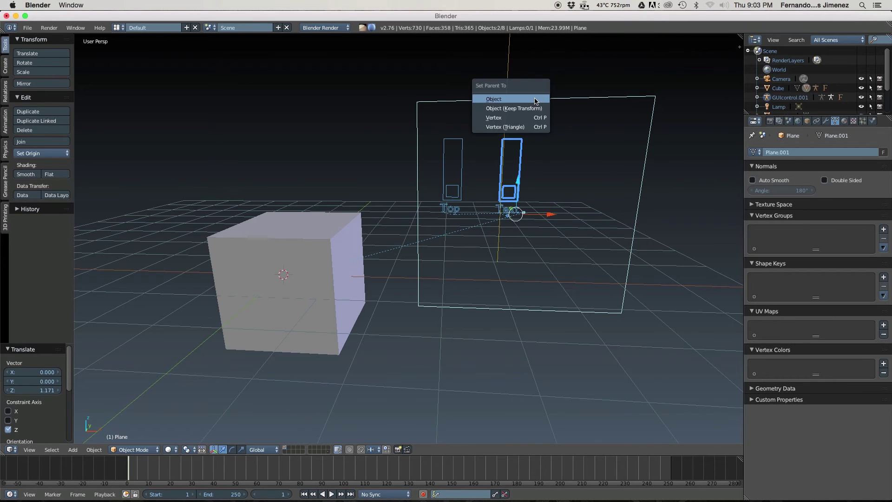
pyautogui.click(534, 100)
# Step: Replace the second slider's placeholder label text with "Bottom"
pyautogui.rightClick(511, 213)
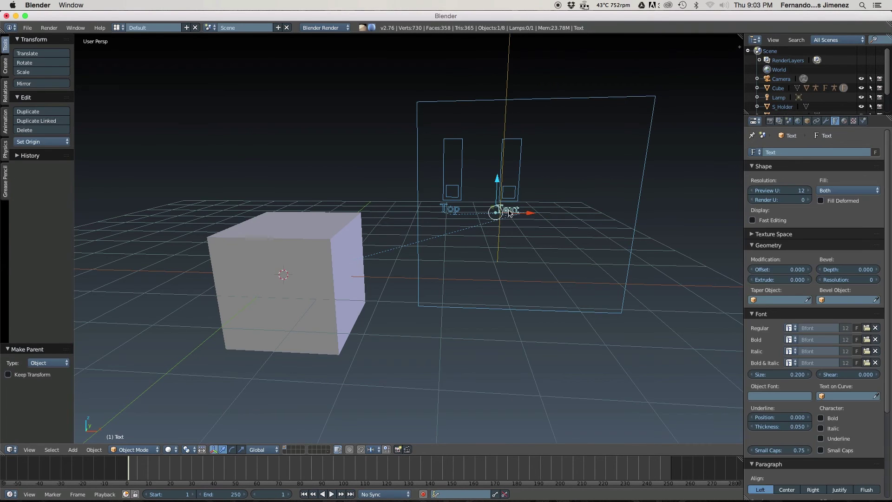
pyautogui.press('Tab')
pyautogui.click(569, 210)
pyautogui.press('BackSpace')
pyautogui.press('BackSpace')
pyautogui.press('BackSpace')
pyautogui.press('BackSpace')
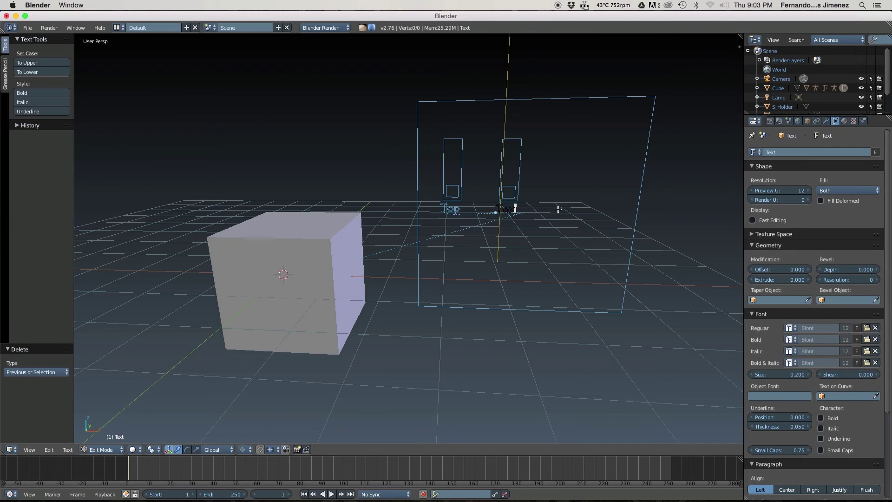
pyautogui.write('Bo')
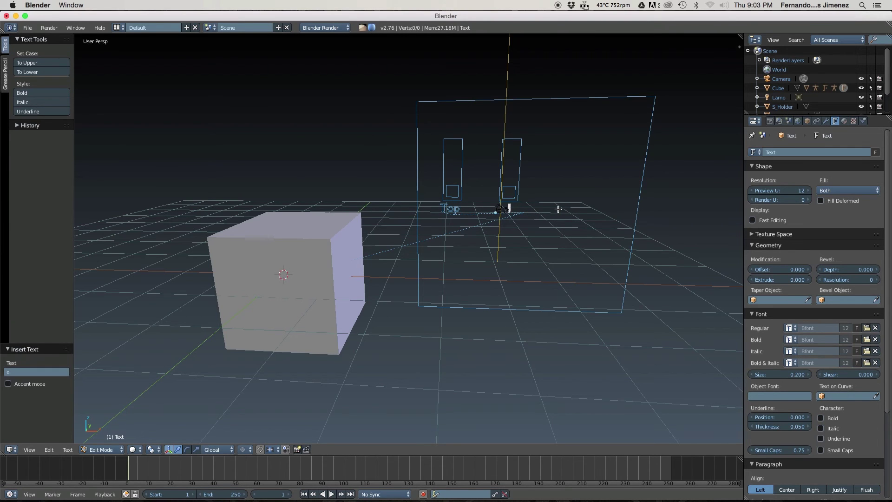
pyautogui.write('ttom')
pyautogui.press('Tab')
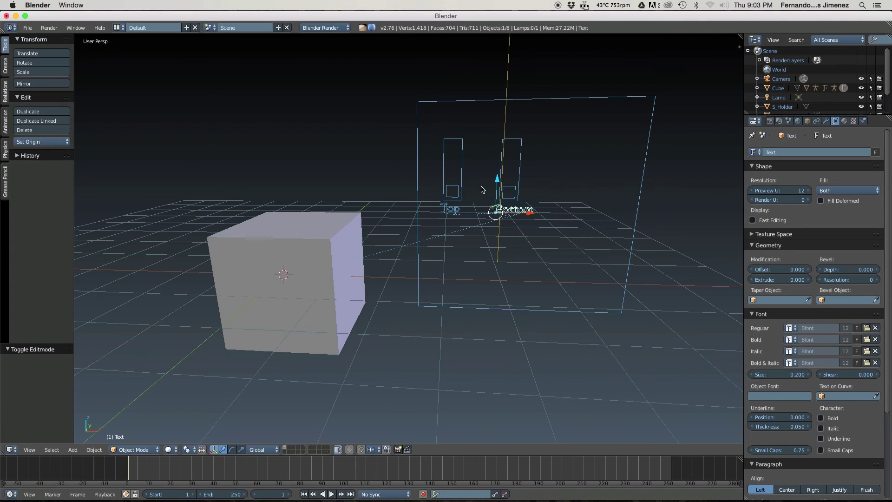
# Step: Put the Bottom slider's armature in Pose Mode and raise its handle to the top of its track
pyautogui.rightClick(511, 186)
pyautogui.press('Tab')
pyautogui.click(518, 227)
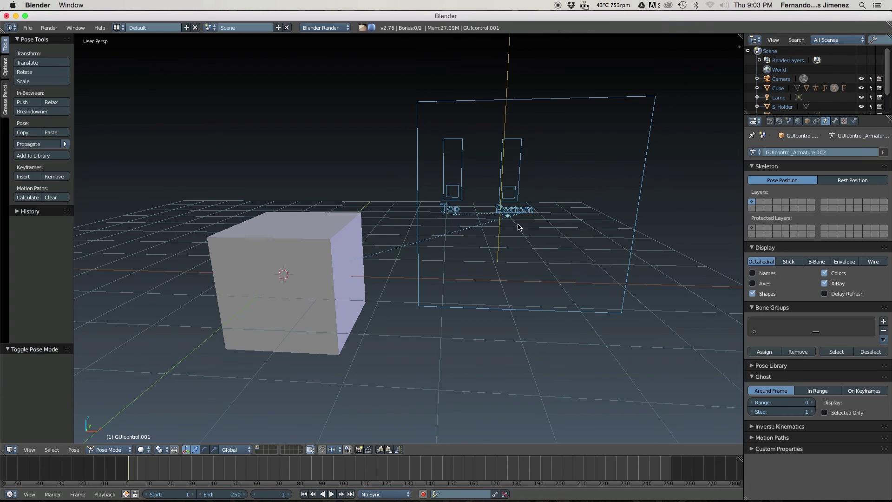
pyautogui.rightClick(511, 189)
pyautogui.press('g')
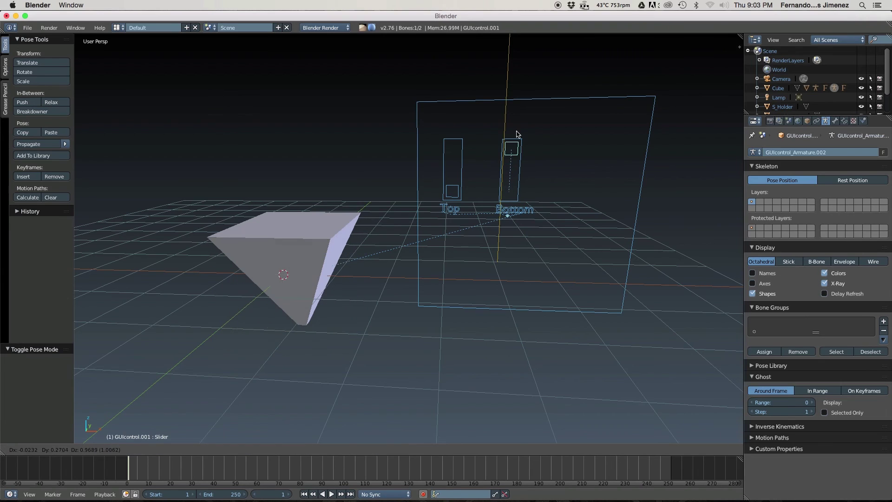
pyautogui.click(518, 134)
# Step: Try the Top slider's handle, lower both handles to the base of their tracks, and return to Object Mode
pyautogui.rightClick(449, 193)
pyautogui.press('g')
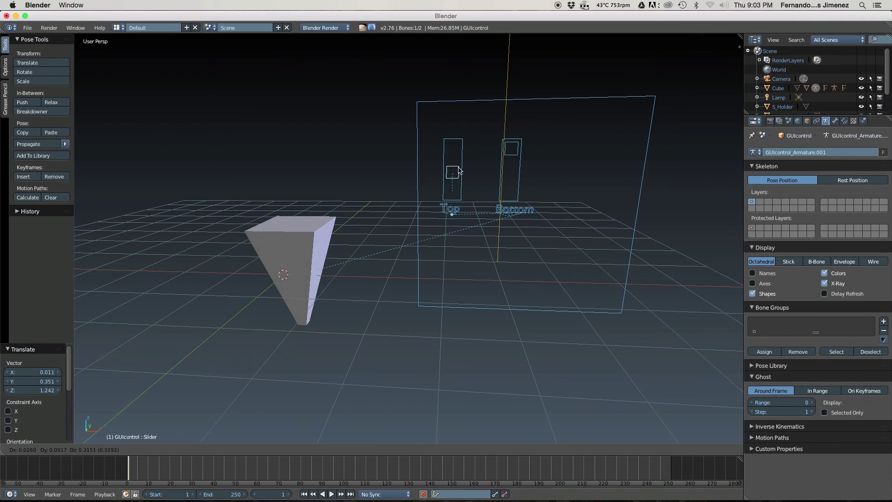
pyautogui.click(456, 234)
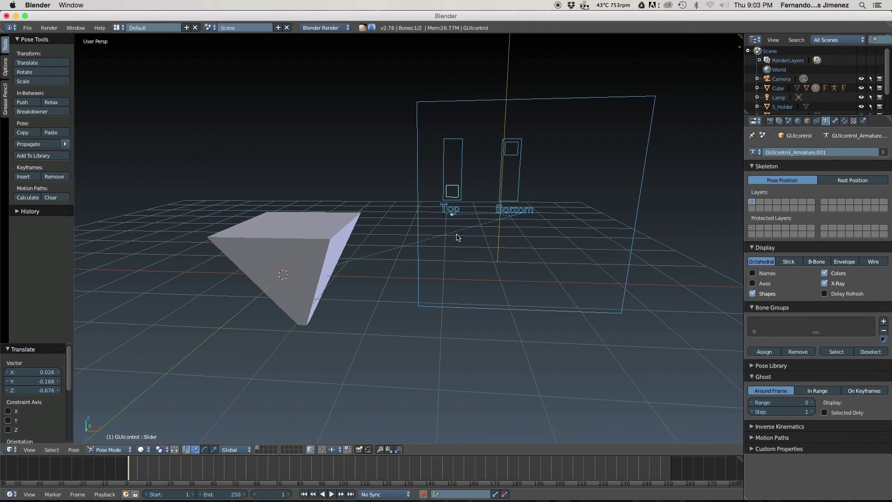
pyautogui.rightClick(511, 158)
pyautogui.press('g')
pyautogui.click(510, 217)
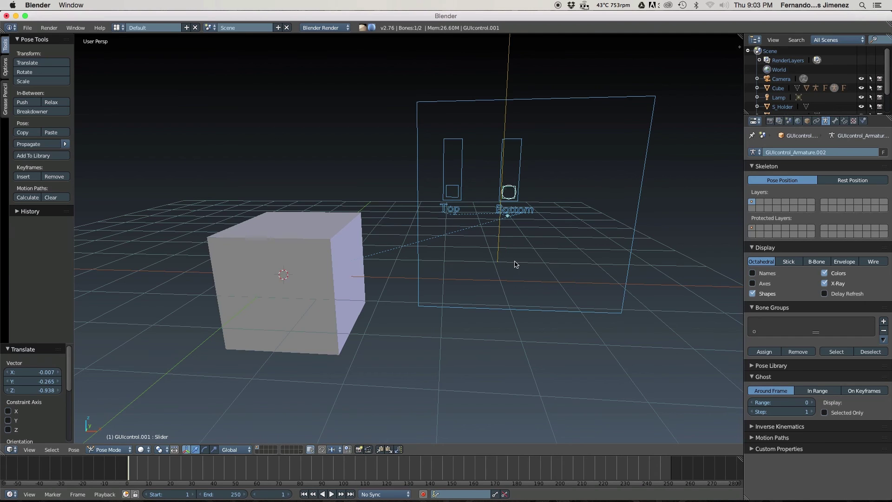
pyautogui.press('Tab')
pyautogui.click(382, 269)
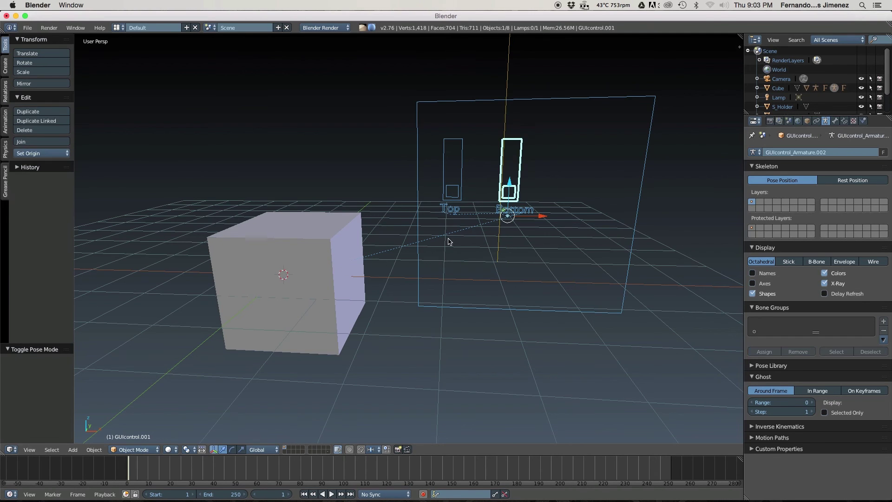
# Step: Deselect everything and add a third Shapekey Slider Driver armature
pyautogui.press('a')
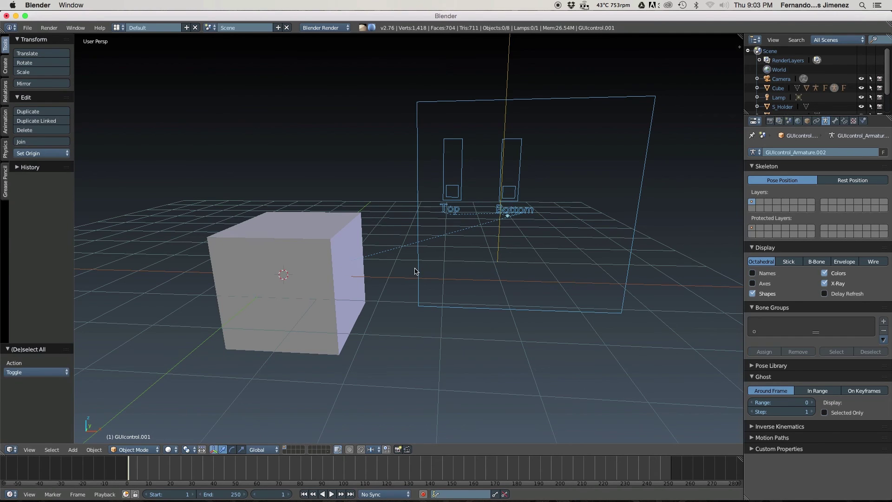
pyautogui.hotkey('shift', 'a')
pyautogui.moveTo(417, 270)
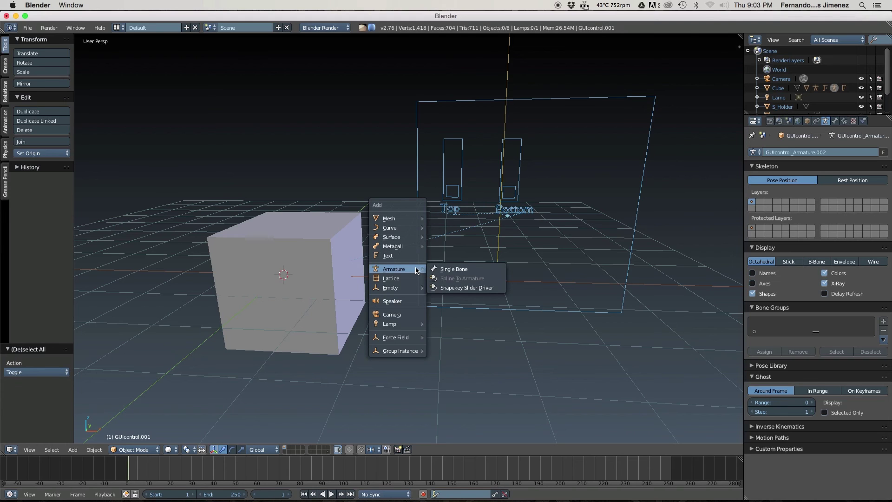
pyautogui.click(463, 288)
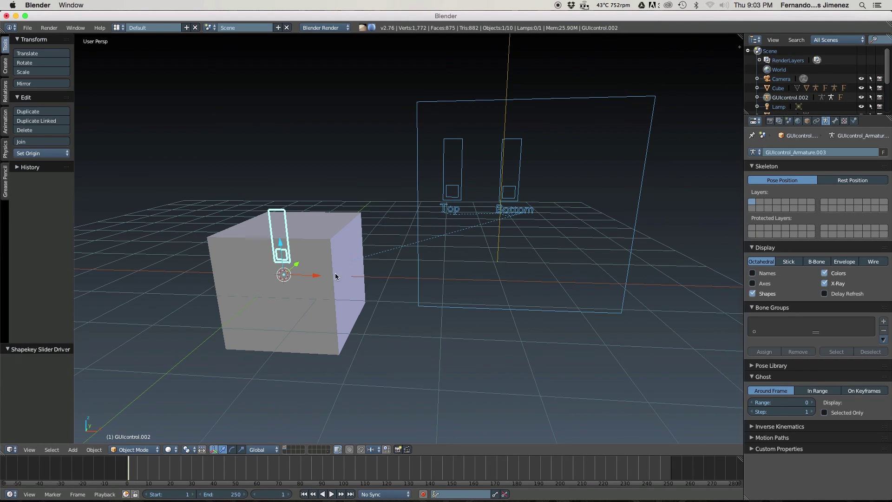
# Step: Move the third slider inside the plane, beyond the Bottom slider, and raise it about 1.14 along Z
pyautogui.moveTo(318, 275); pyautogui.dragTo(505, 277)
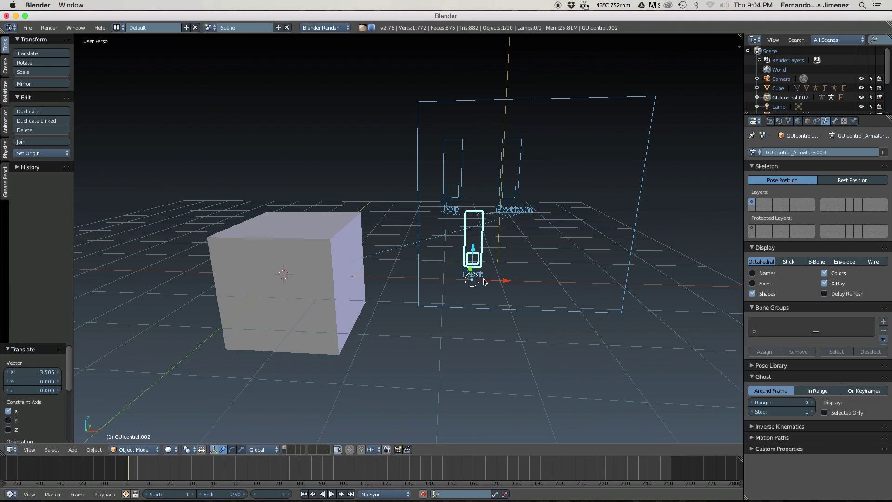
pyautogui.moveTo(484, 281); pyautogui.dragTo(581, 188)
pyautogui.moveTo(604, 198); pyautogui.dragTo(624, 187, button='middle')
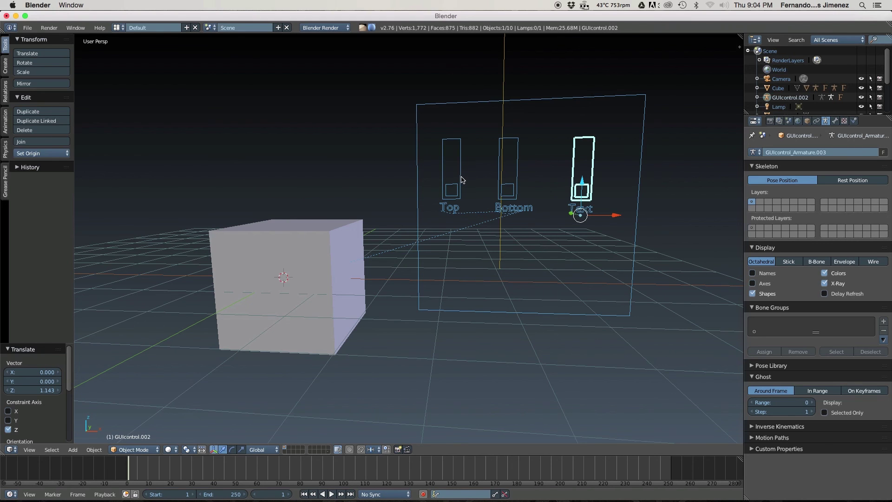
pyautogui.moveTo(490, 171); pyautogui.dragTo(490, 186, button='middle')
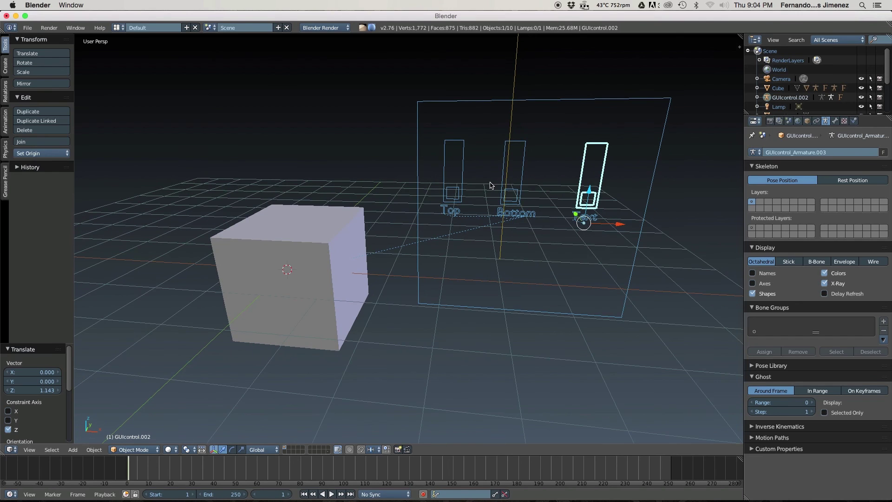